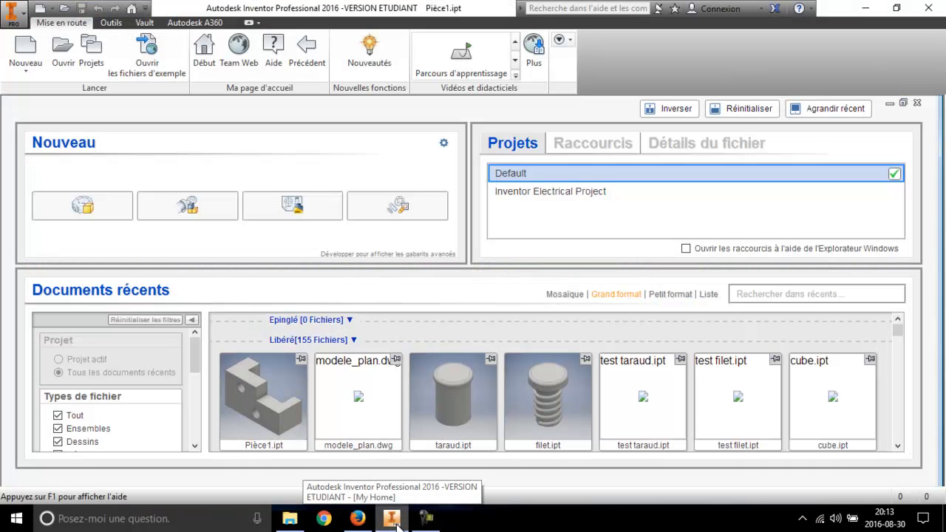
Step: Switch to Firefox, return to the ATS-408 course page and open the download link for the custom drawing template modele_plan.dwg
click(394, 519)
click(357, 518)
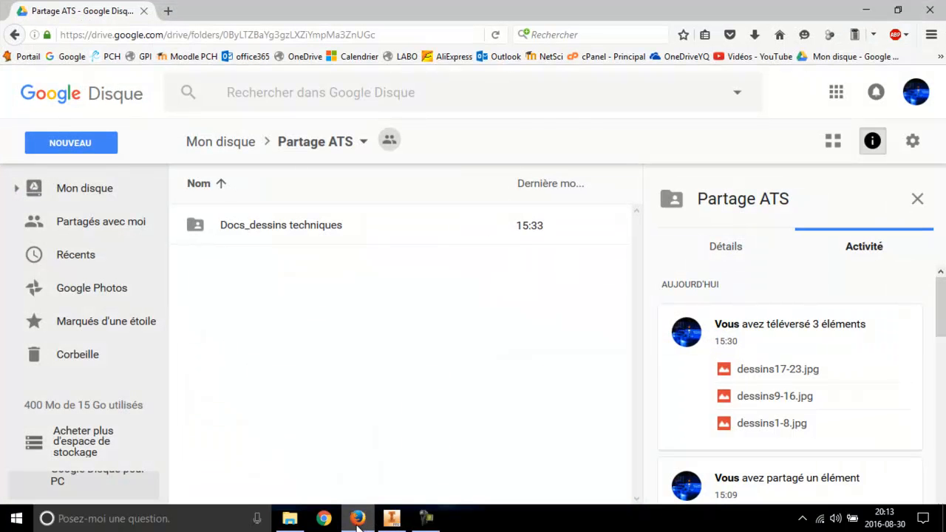
click(15, 37)
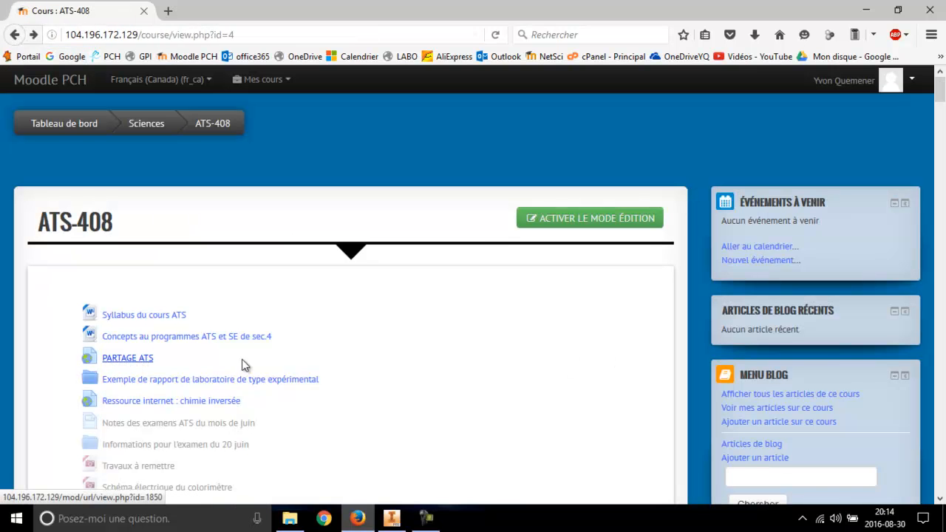
scroll(221, 355, down, 5)
drag(939, 111, 940, 382)
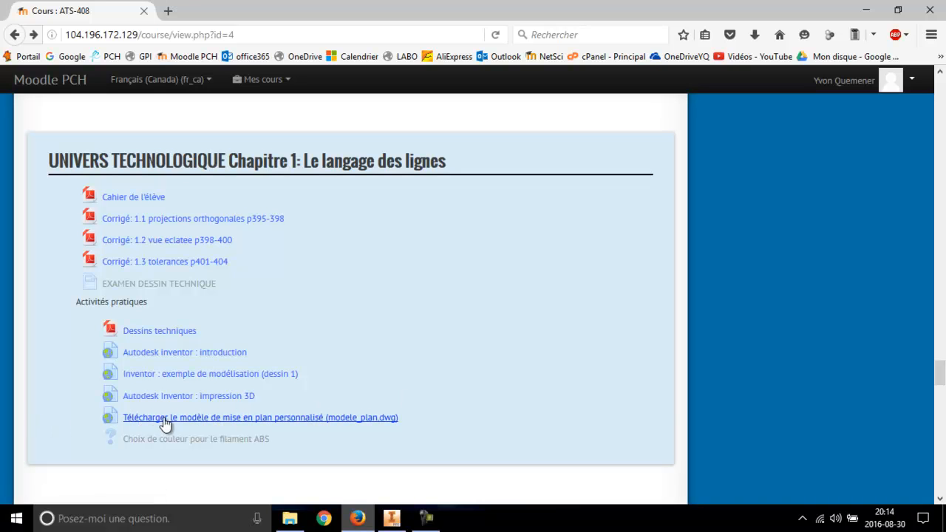
click(302, 418)
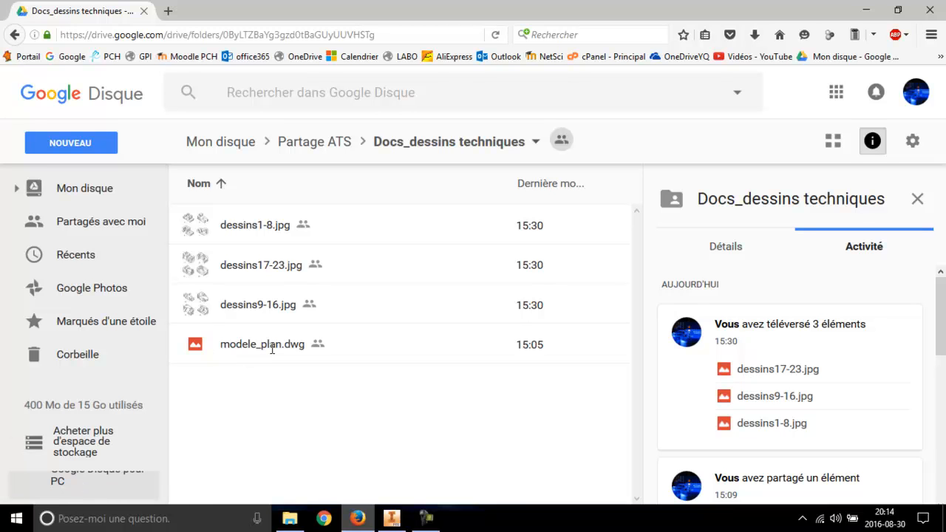
Step: Download modele_plan.dwg from the Docs_dessins techniques folder and save it to the desktop (Bureau)
click(282, 348)
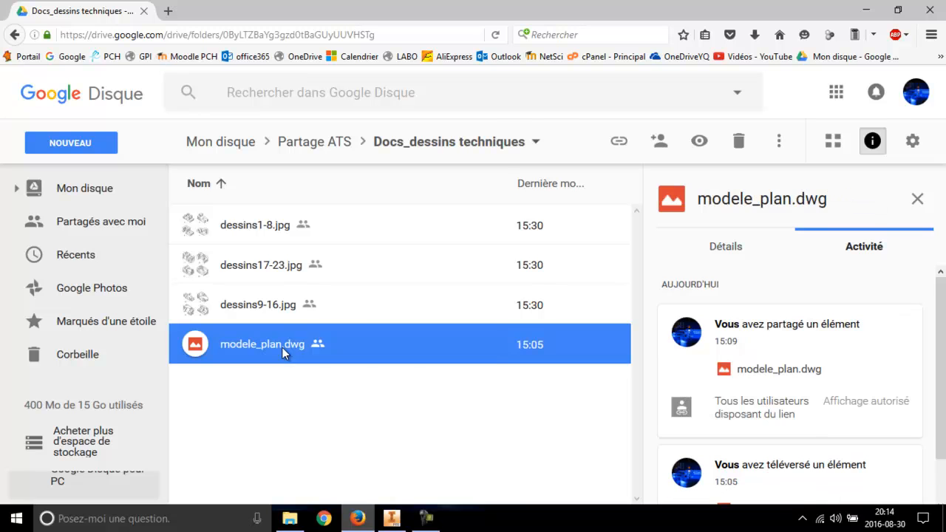
right_click(283, 349)
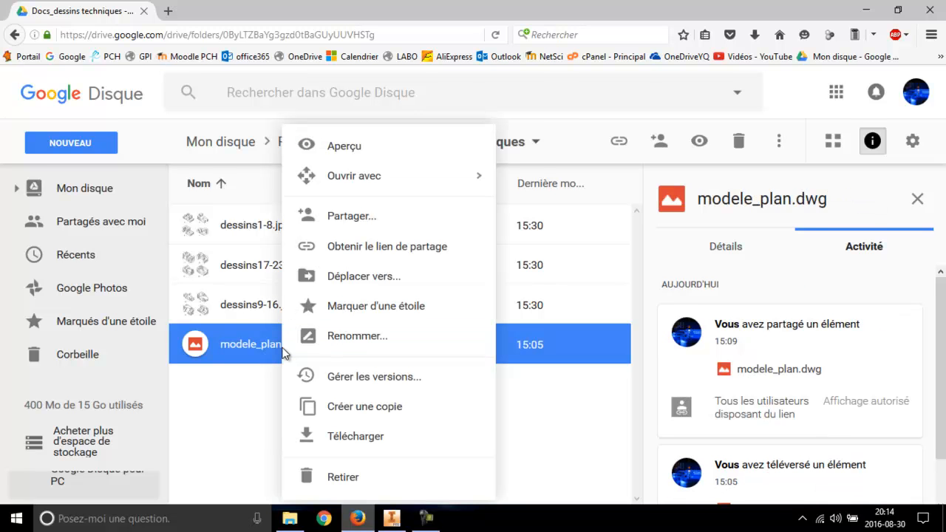
click(348, 436)
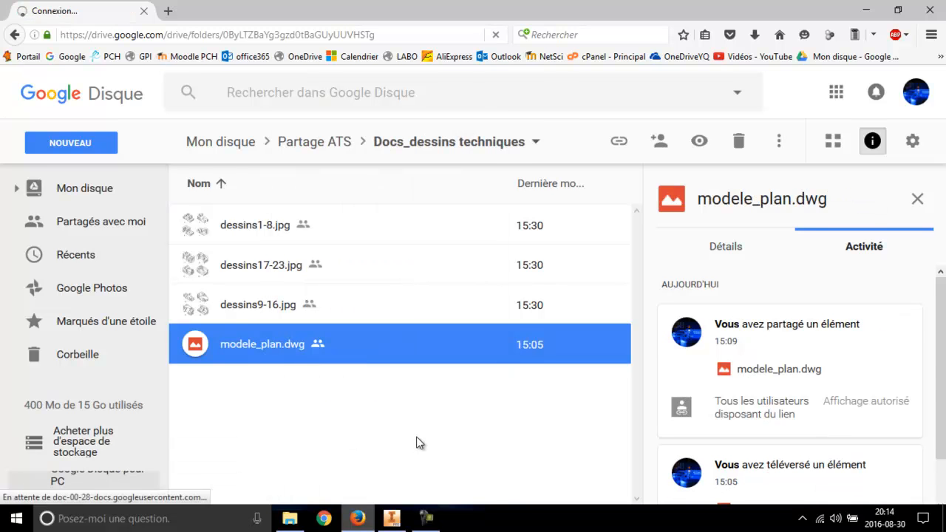
click(715, 404)
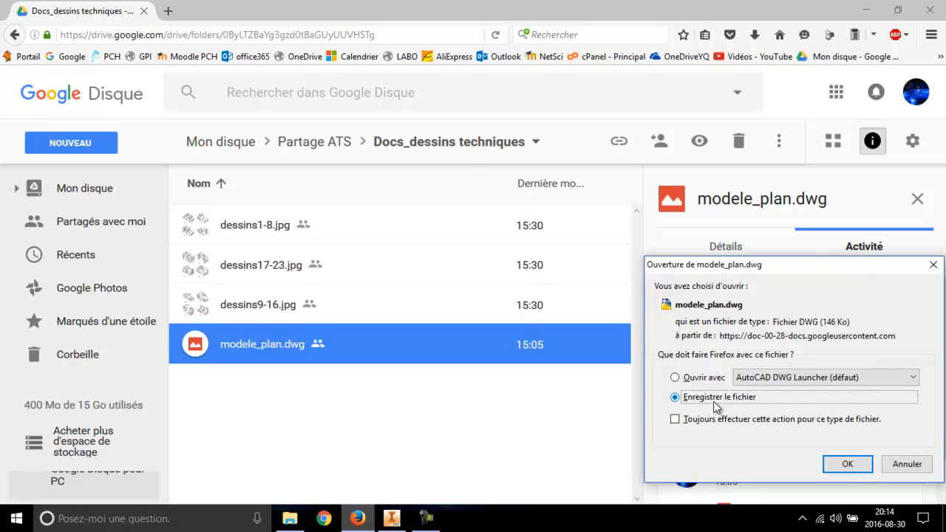
click(851, 464)
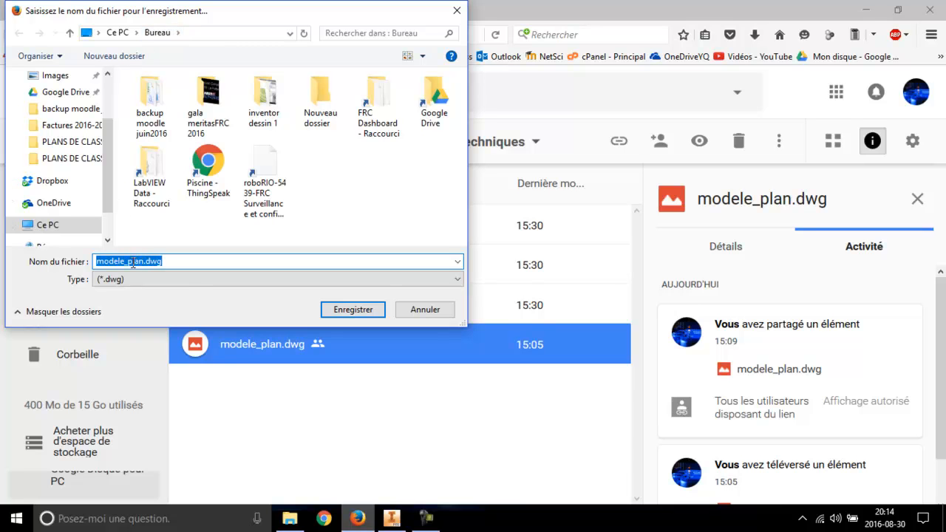
click(355, 310)
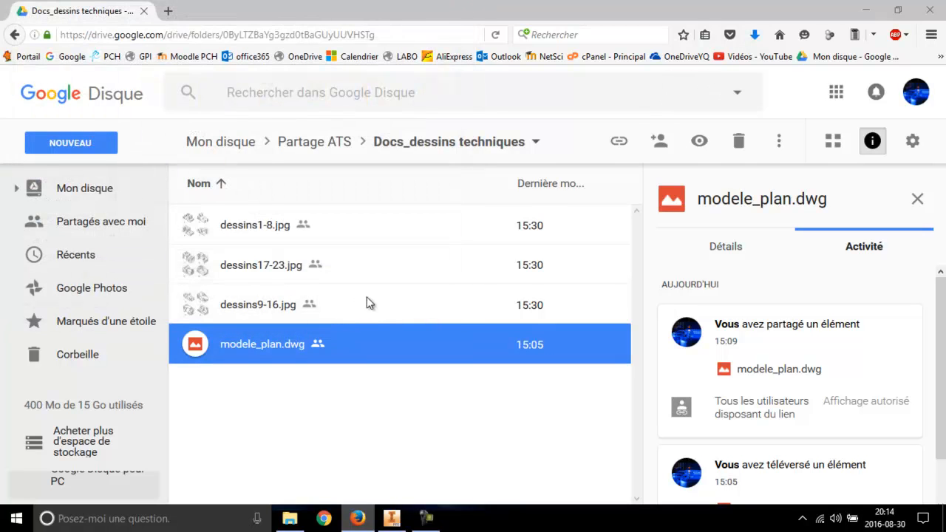
Step: Rename the desktop file modele_plan.dwg as "mise en plan pièce 1.dwg"
click(866, 11)
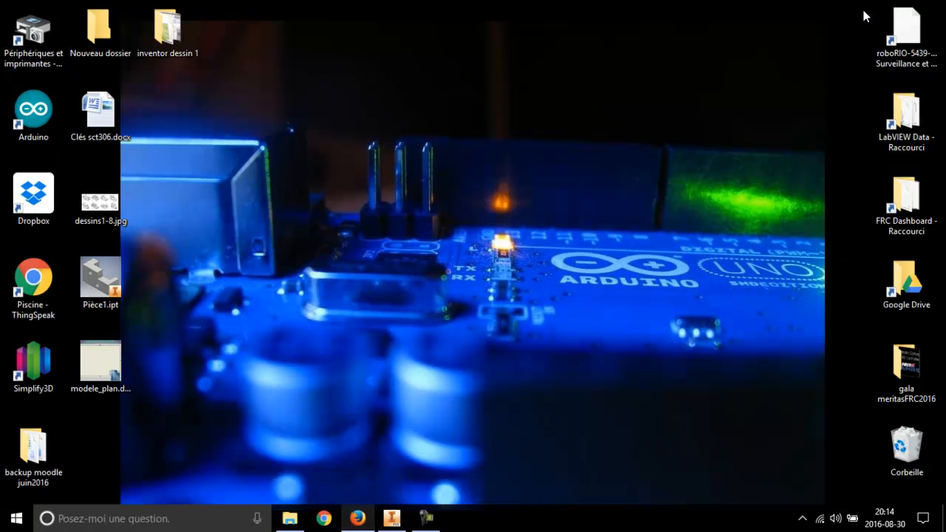
click(96, 383)
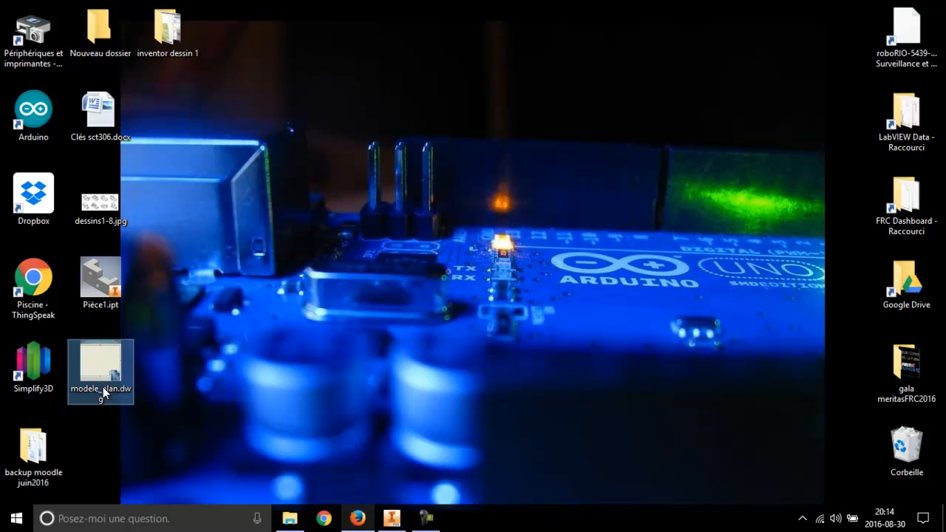
click(103, 386)
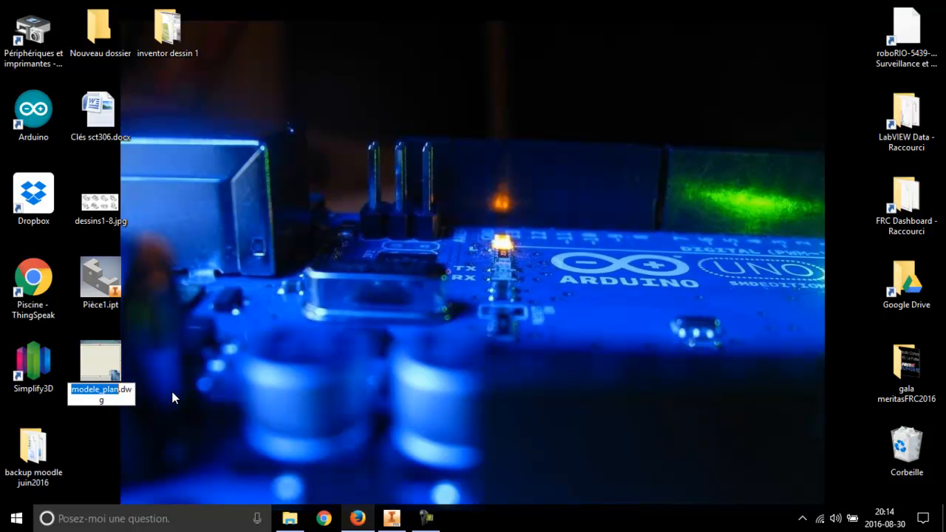
text(mise)
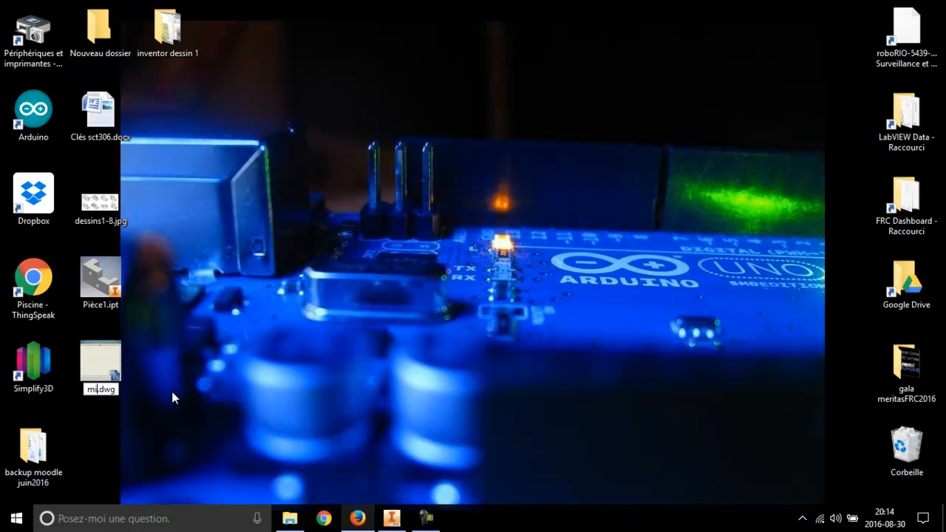
text( en plan)
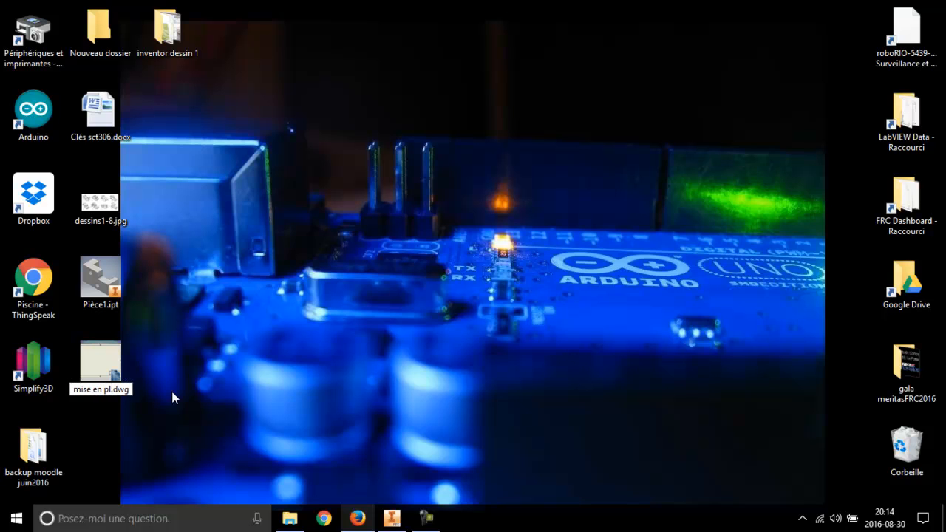
text( pièce 1)
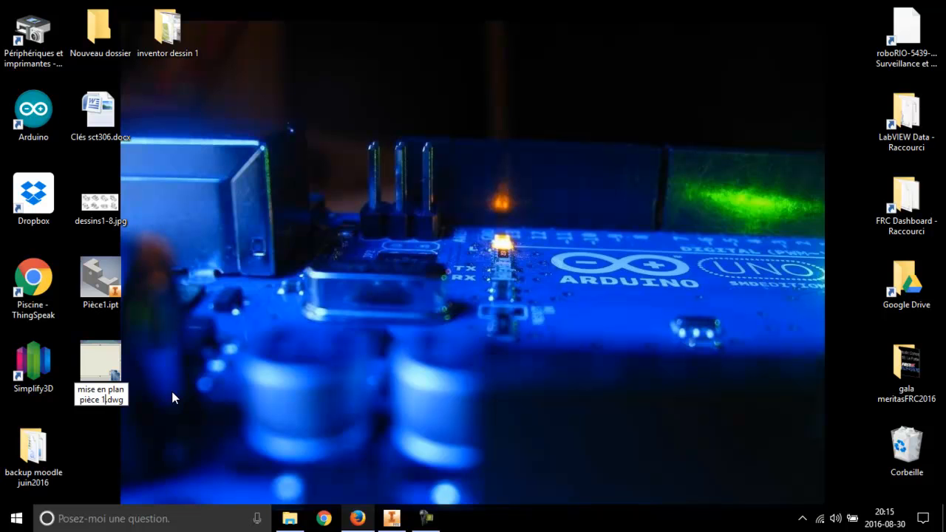
key(Return)
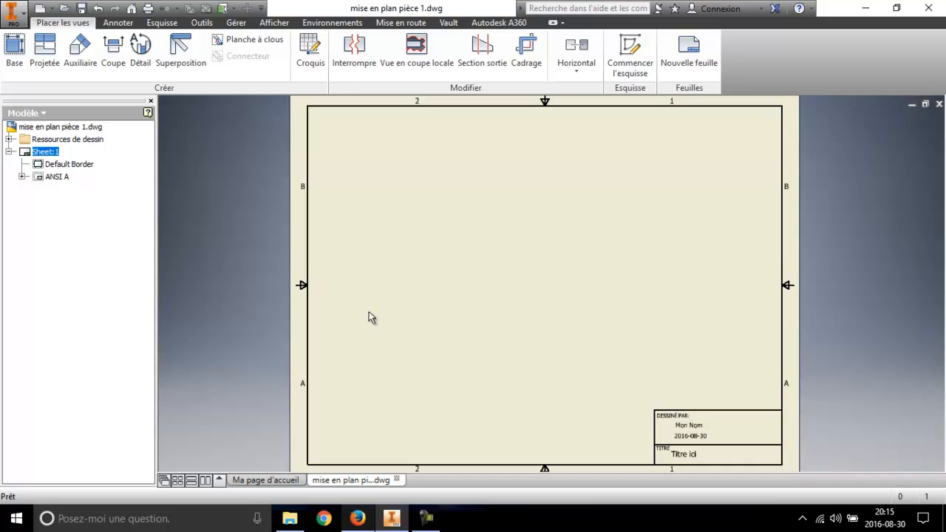
click(371, 317)
click(12, 51)
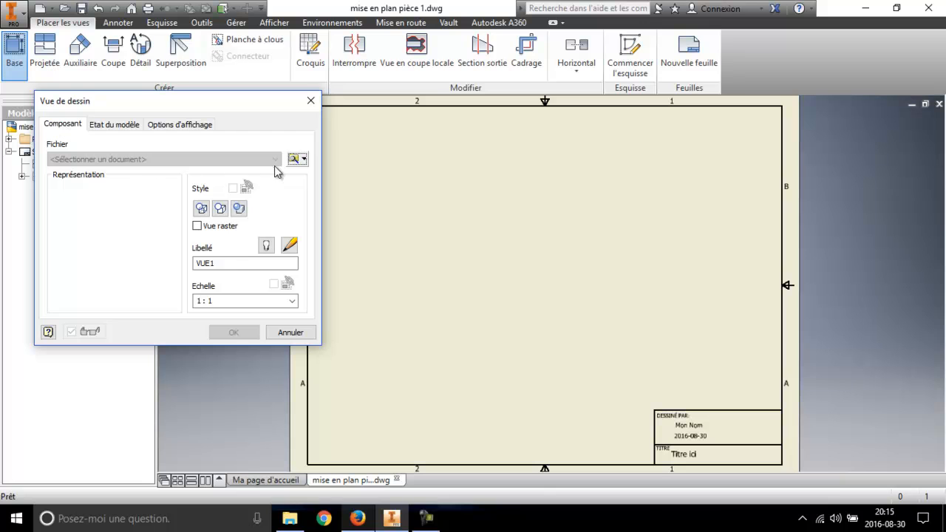
click(294, 159)
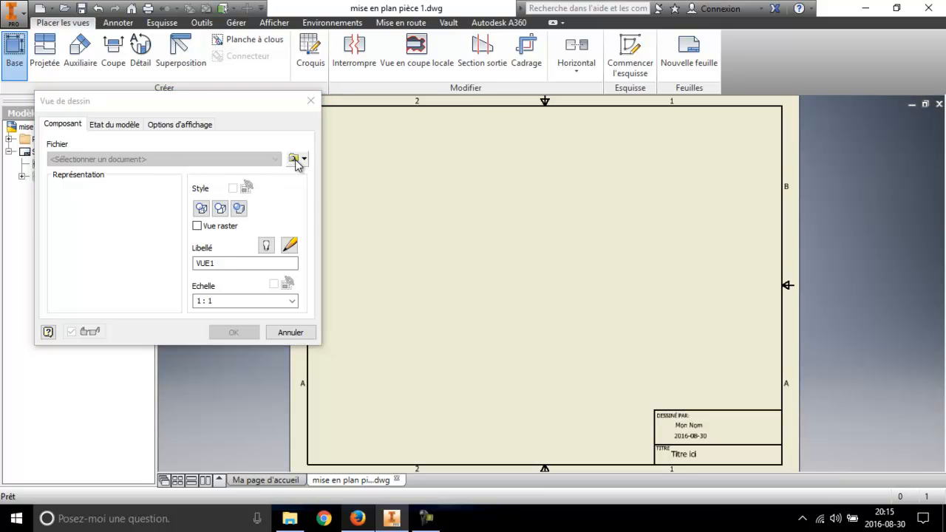
drag(476, 162, 476, 185)
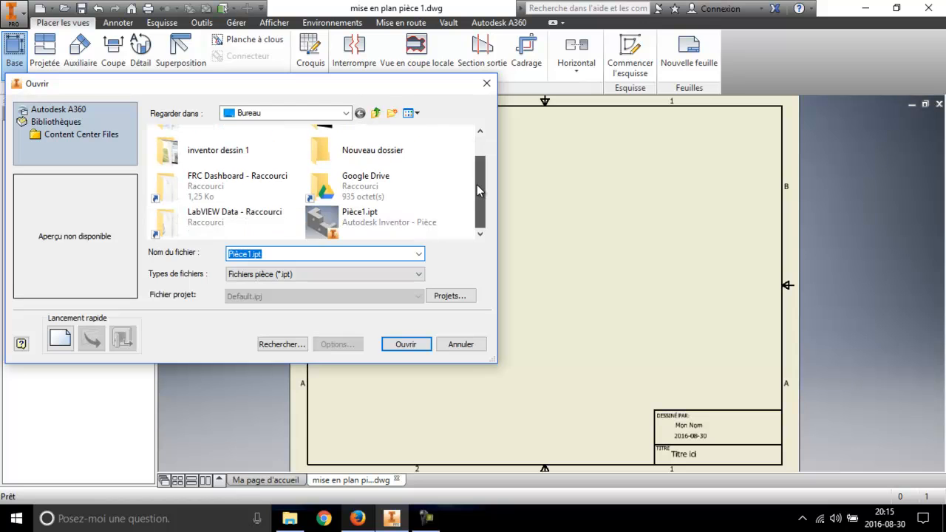
click(319, 231)
click(399, 344)
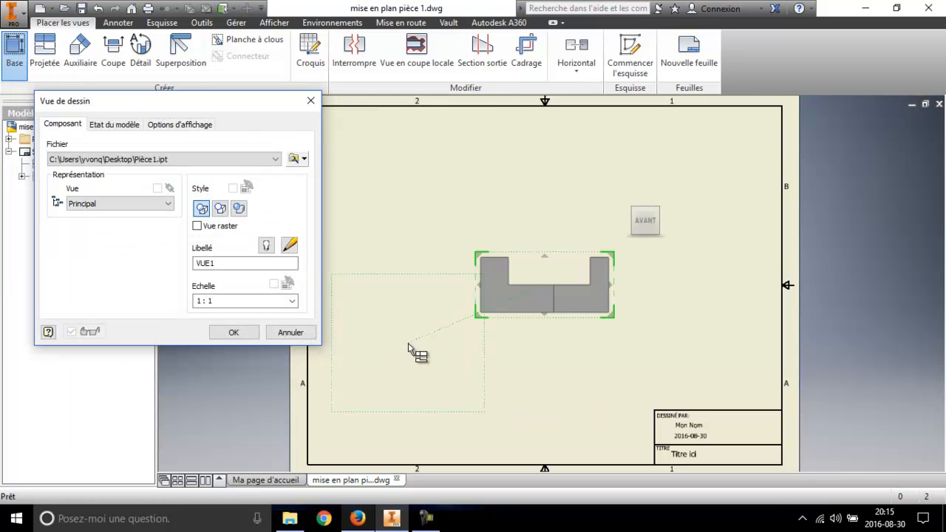
click(444, 330)
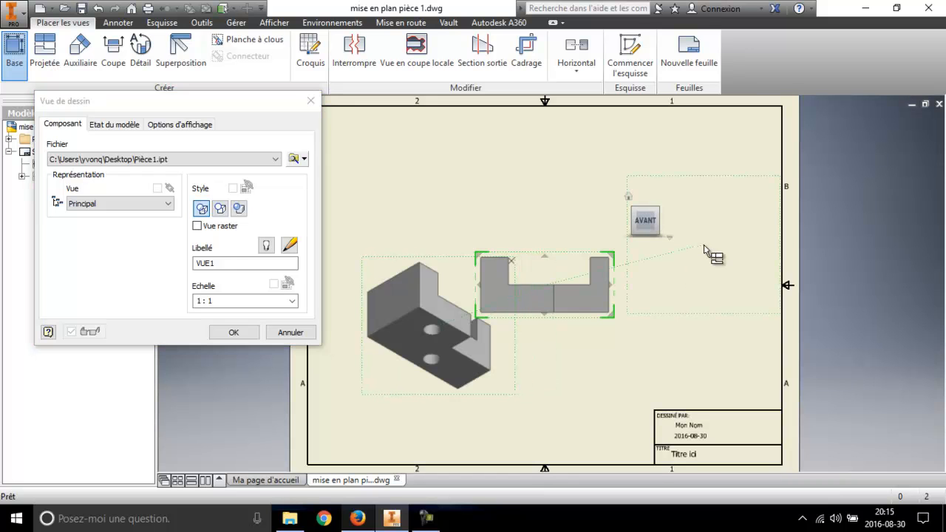
mouse_move(643, 246)
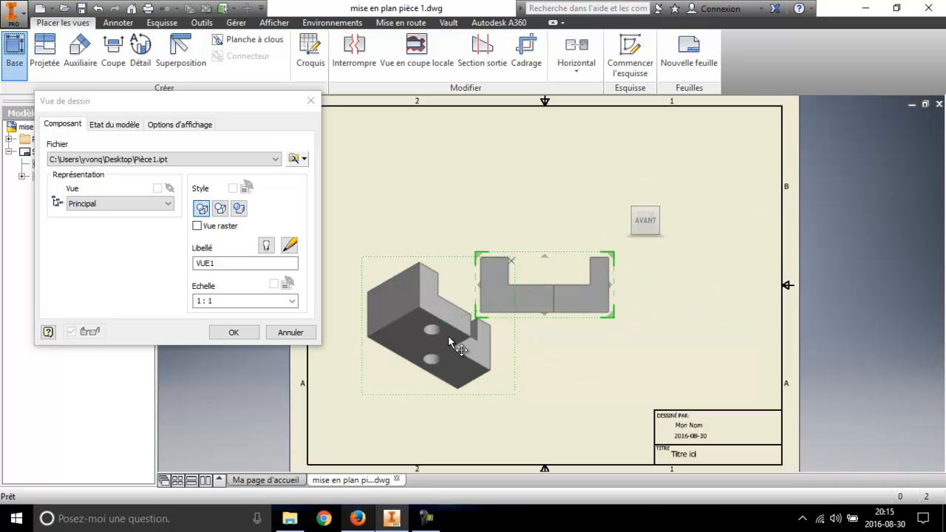
click(133, 205)
click(133, 213)
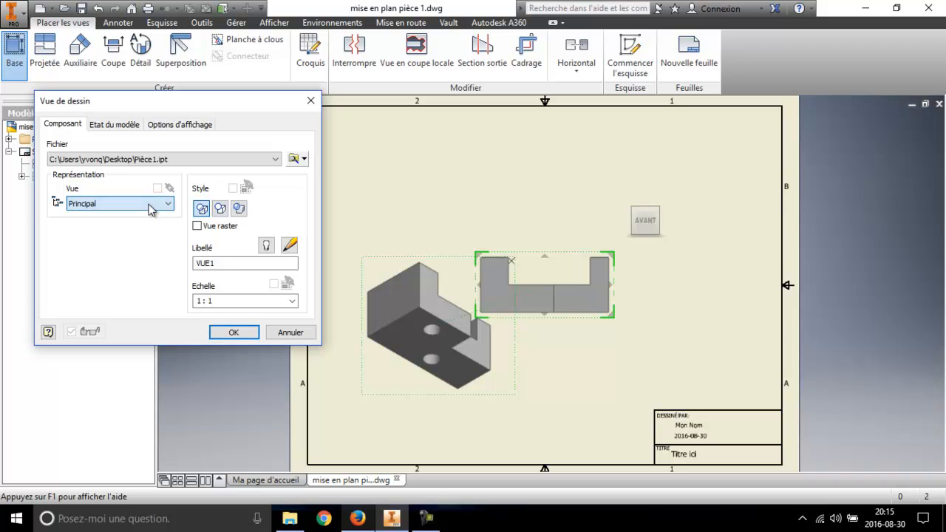
click(123, 126)
click(177, 125)
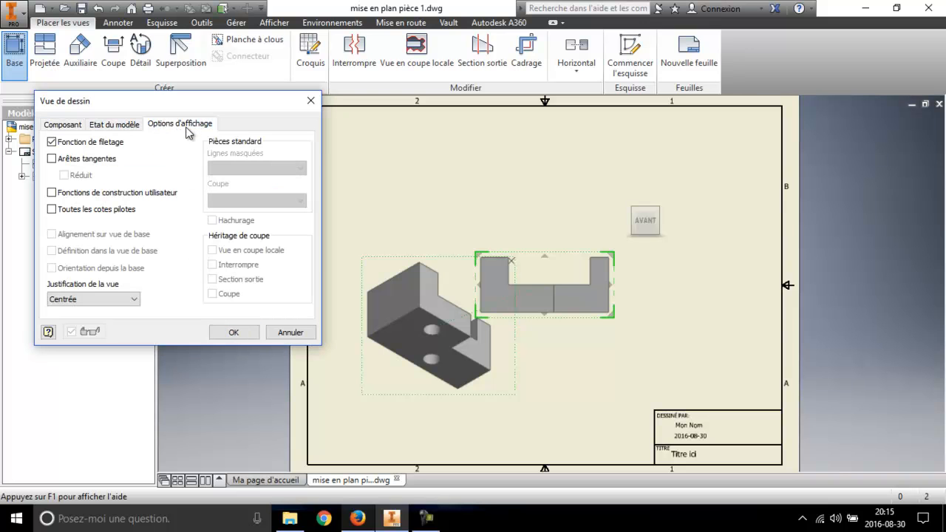
click(289, 334)
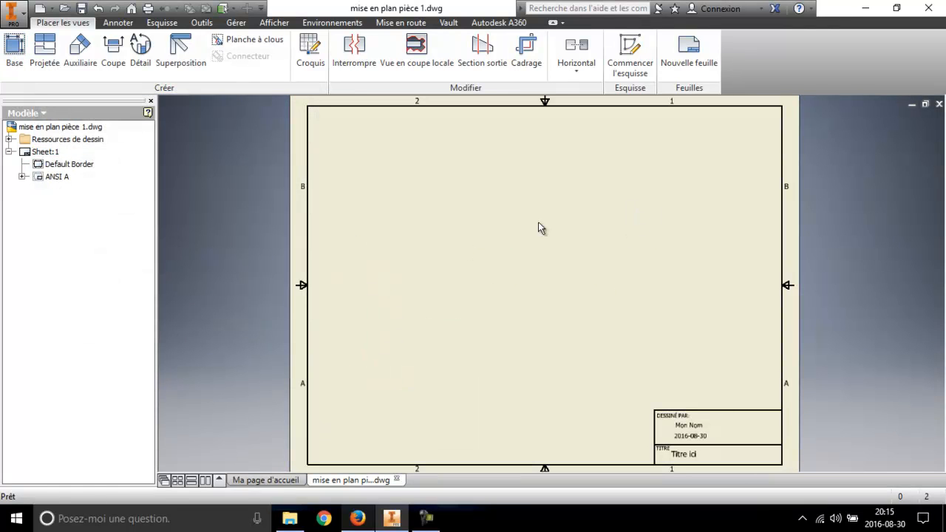
click(38, 66)
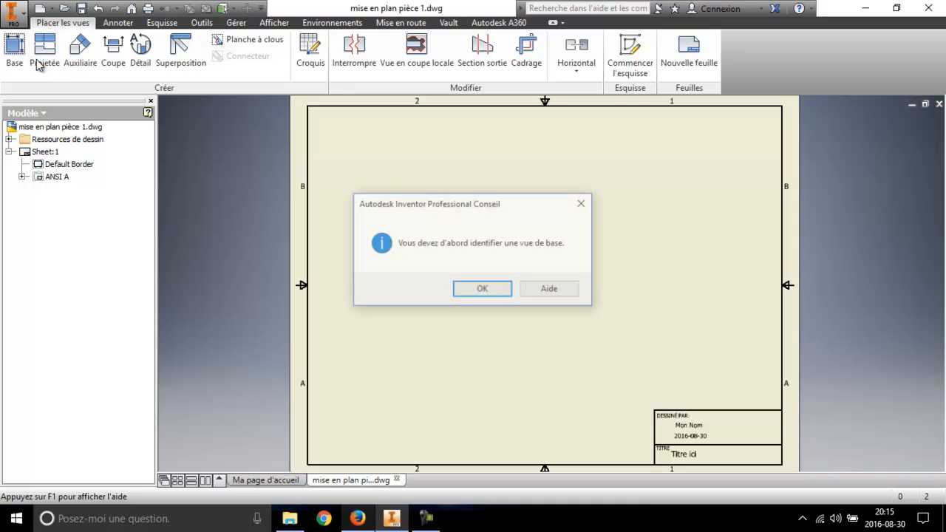
key(Return)
Step: Start a base view and select Pièce1.ipt on the desktop as its source part
click(14, 48)
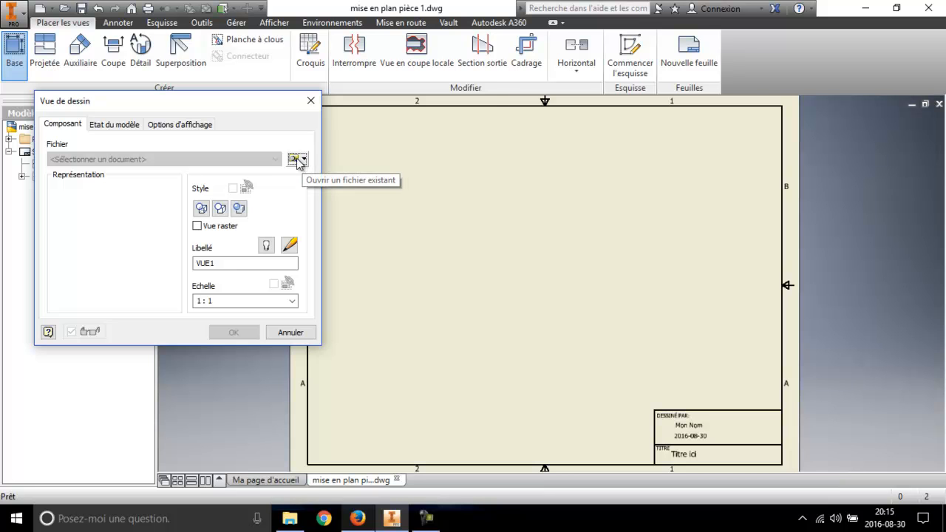
click(296, 160)
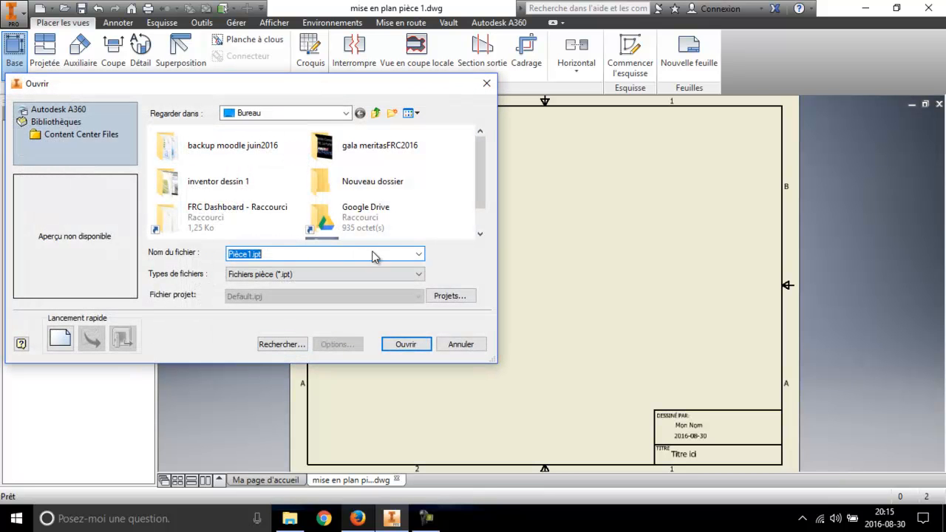
scroll(325, 214, down, 1)
click(323, 220)
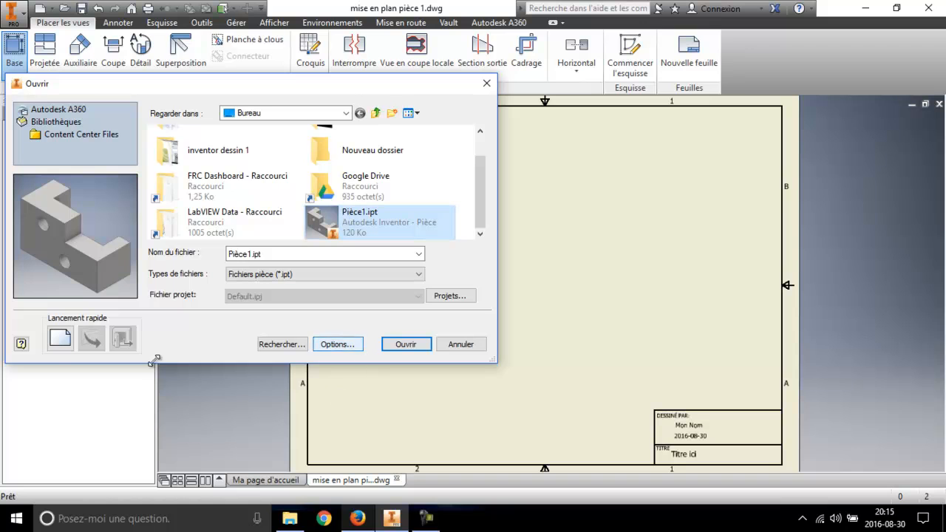
click(337, 344)
click(215, 235)
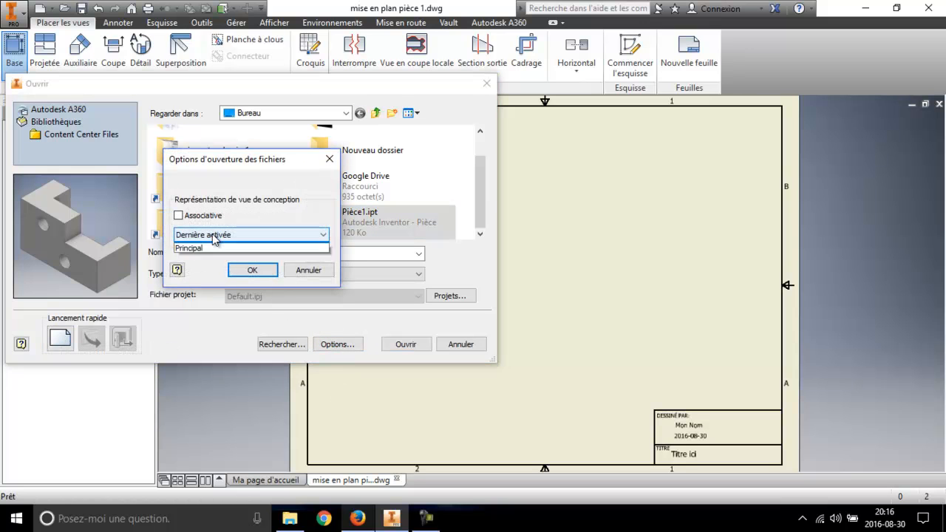
click(221, 247)
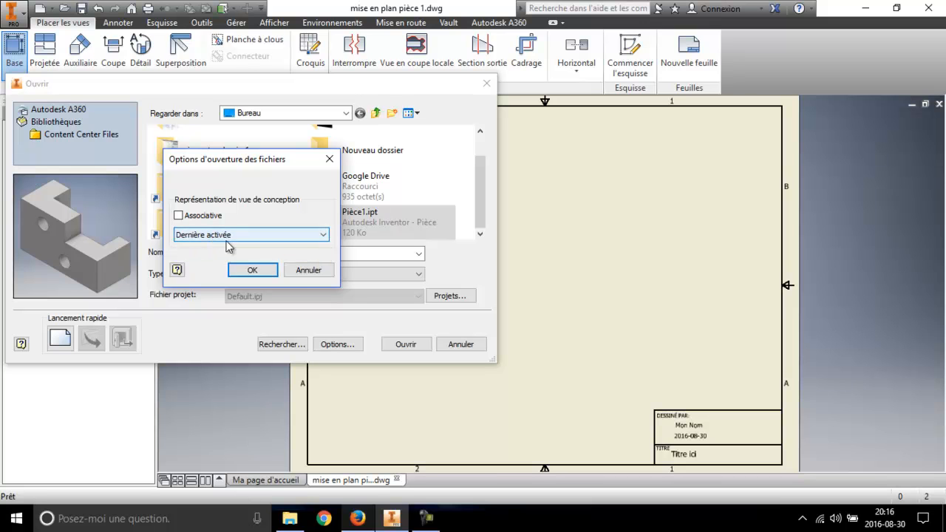
click(309, 270)
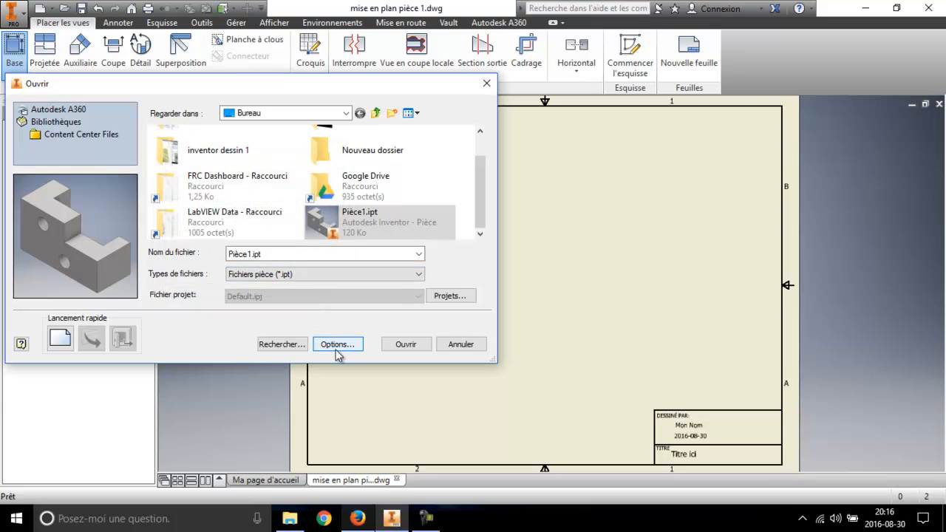
Step: Open Pièce1.ipt as the base view's source and place projected views above it, to its right, and an isometric view at the upper right
click(406, 344)
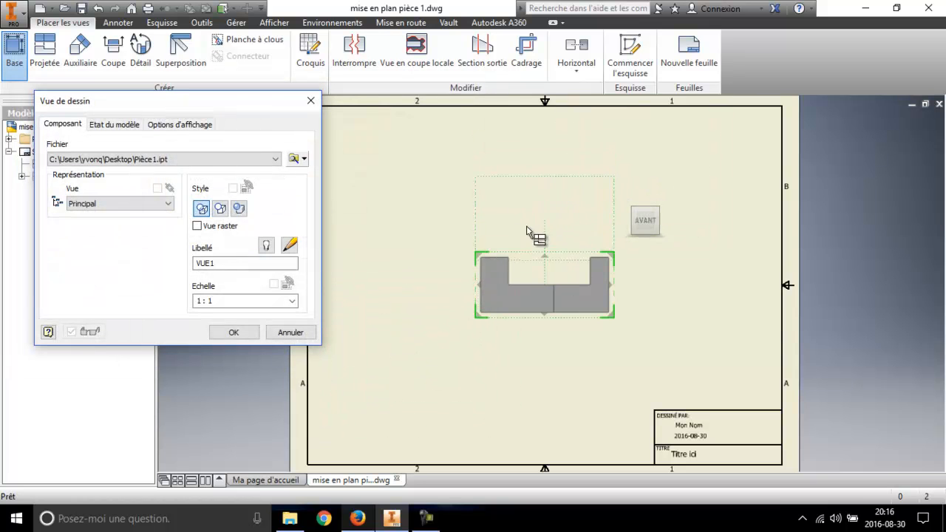
click(515, 185)
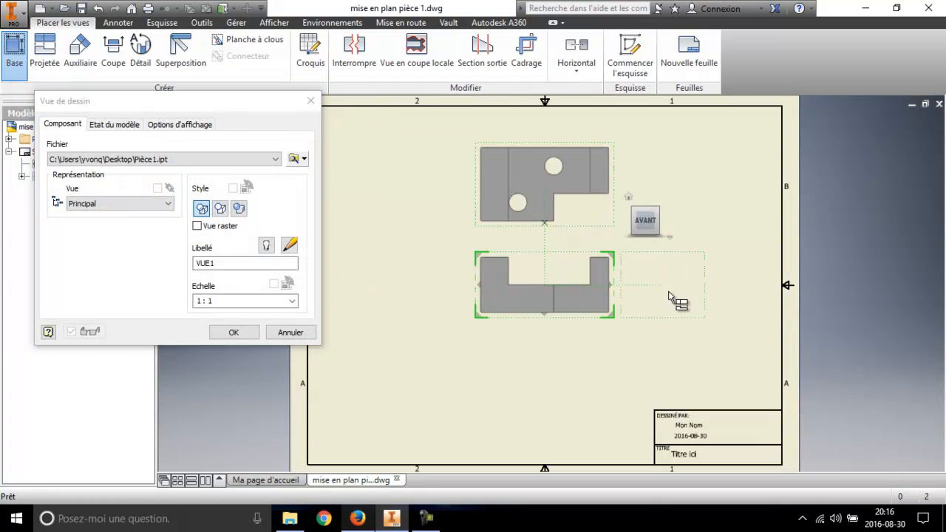
click(702, 296)
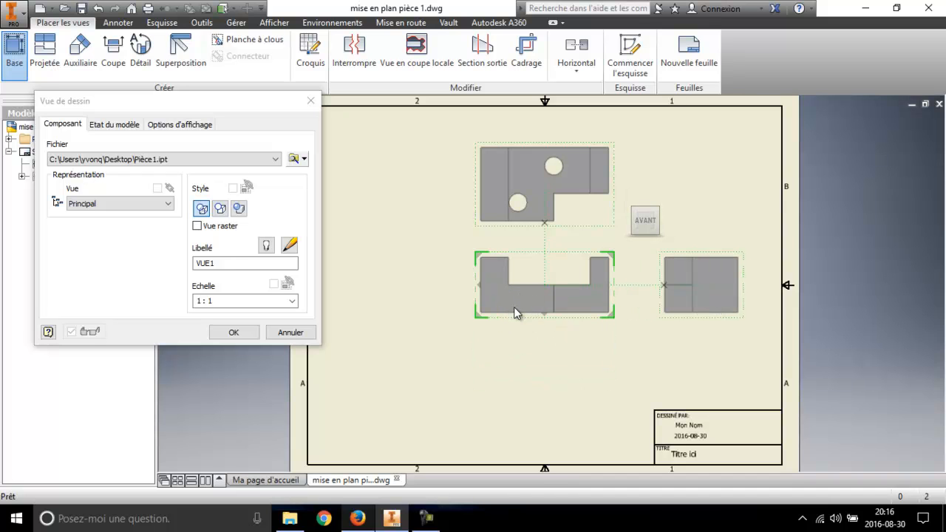
click(701, 184)
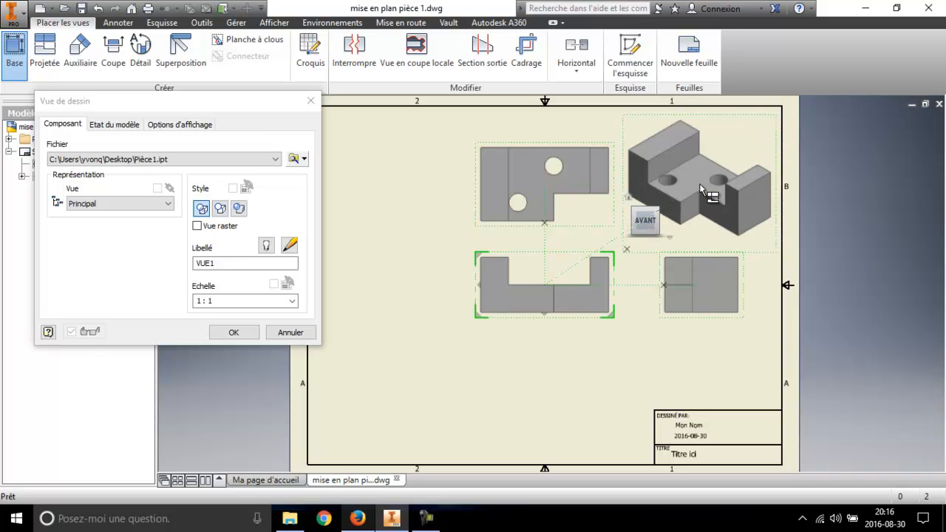
right_click(492, 305)
click(492, 306)
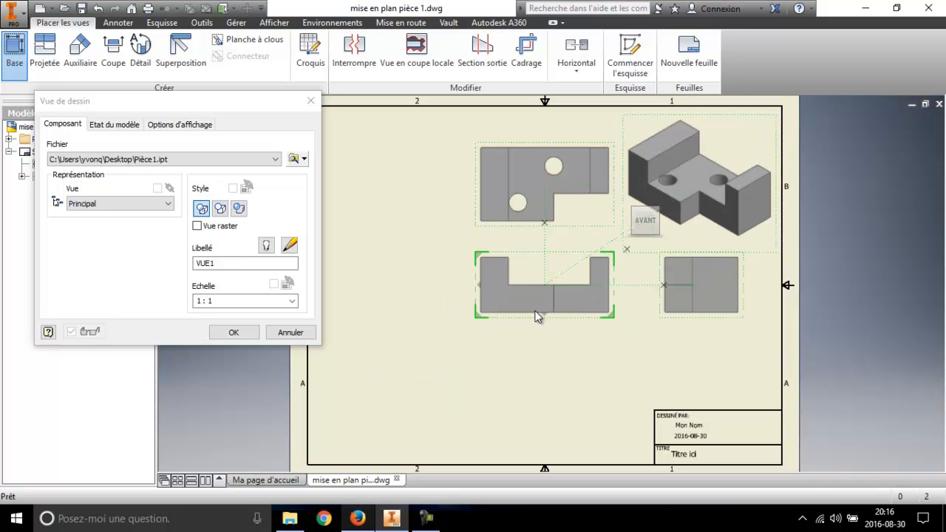
Step: Try a 2:1 scale for the base view and its projected views
click(246, 336)
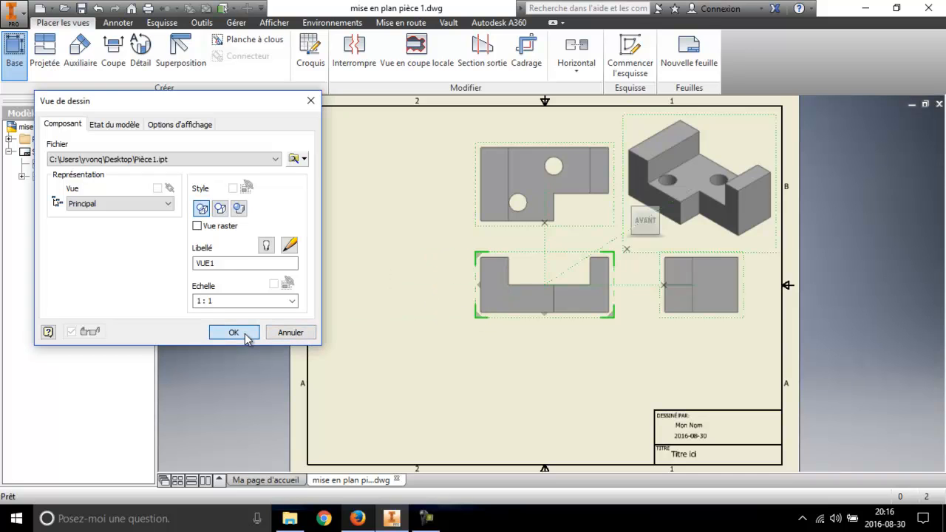
click(244, 303)
click(289, 304)
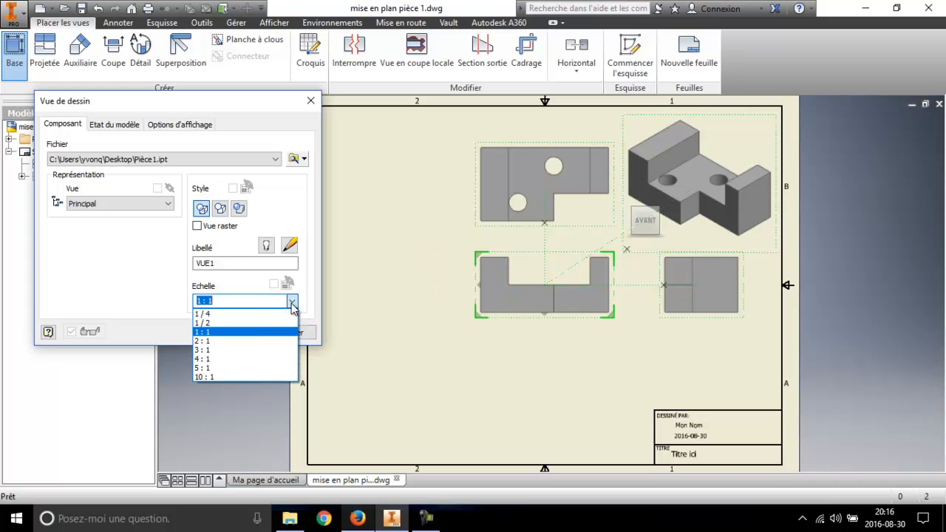
click(240, 349)
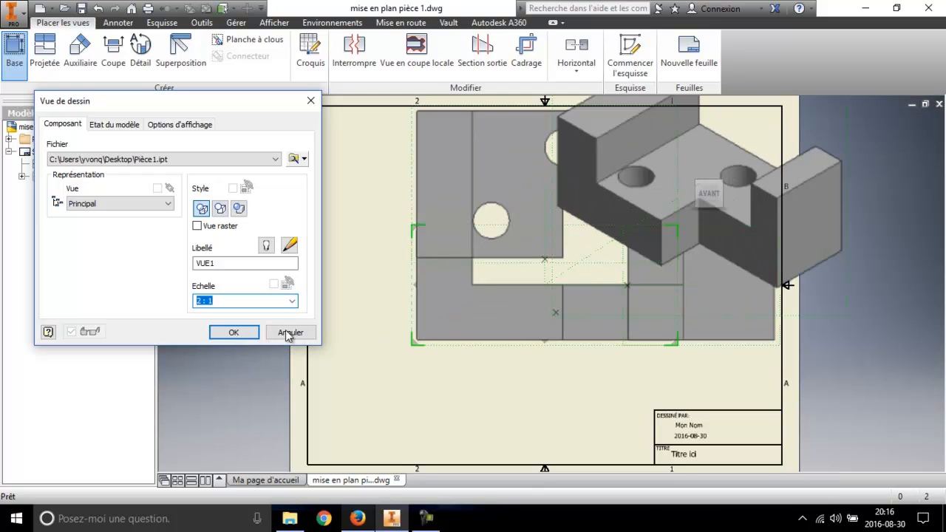
Step: Set the base view scale to 1:1 and create the four drawing views
click(291, 302)
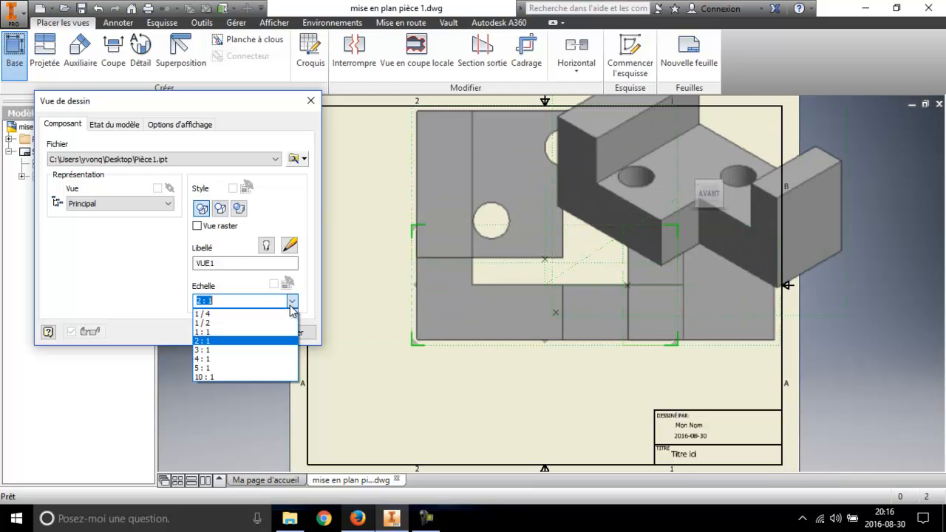
click(251, 337)
click(233, 332)
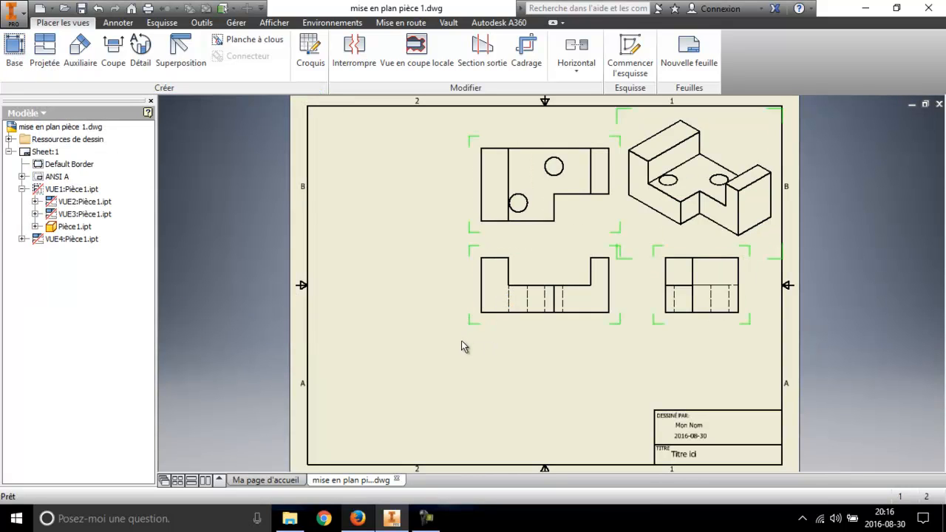
Step: Space out the views by moving the front view down and left, the side view left, and the isometric view slightly down and left
drag(512, 296, 364, 365)
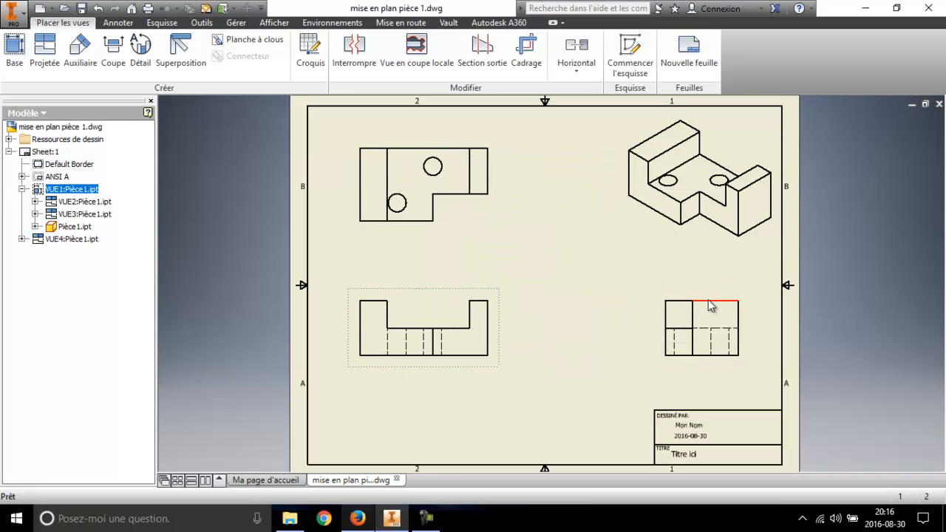
click(682, 313)
drag(659, 354, 593, 358)
drag(663, 215, 609, 251)
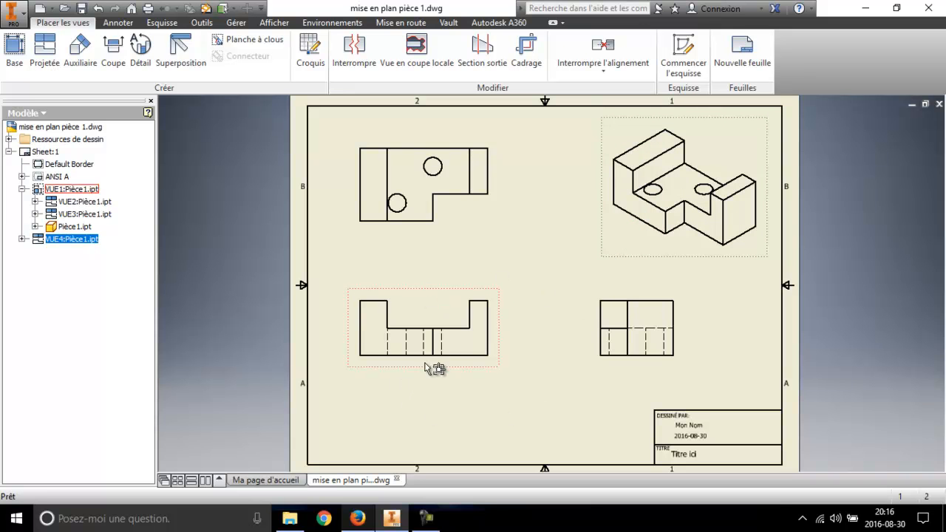
click(552, 244)
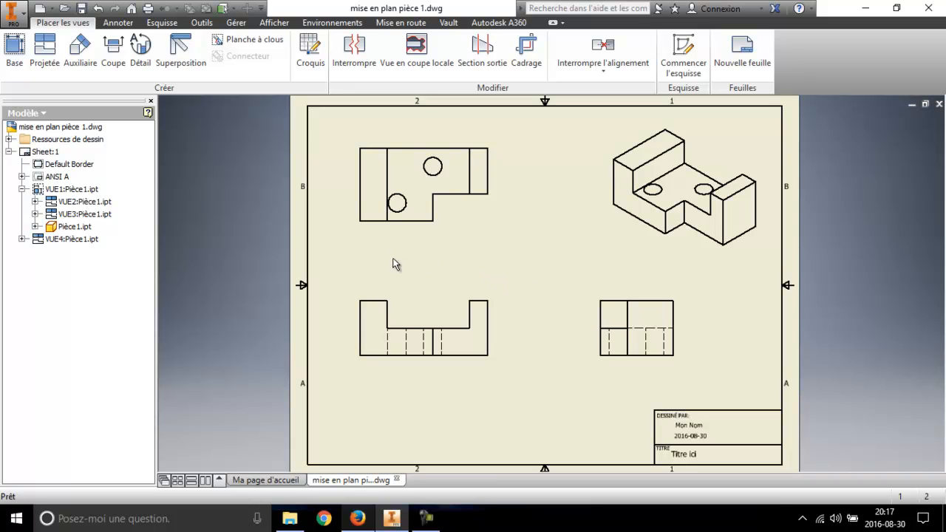
Step: Dimension the width of the part's narrower lower portion in the top view, placing the dimension below the view
click(127, 24)
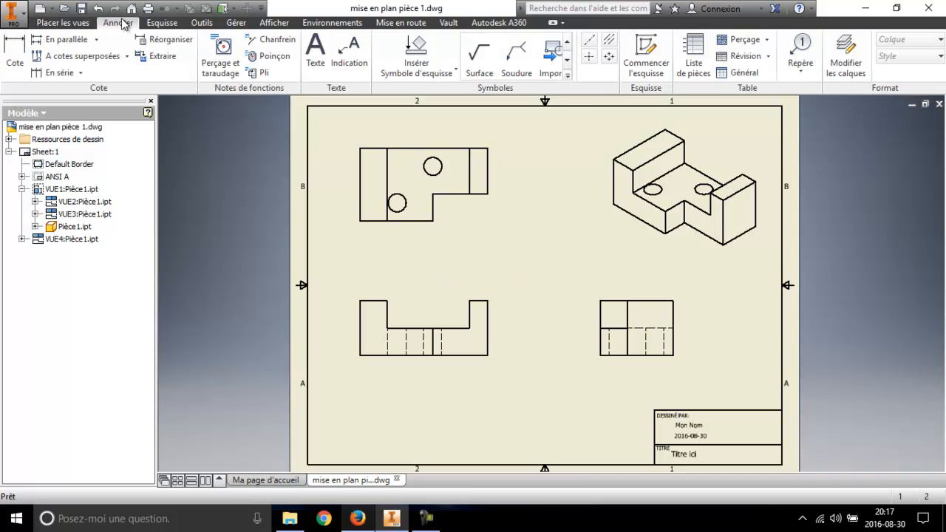
click(16, 52)
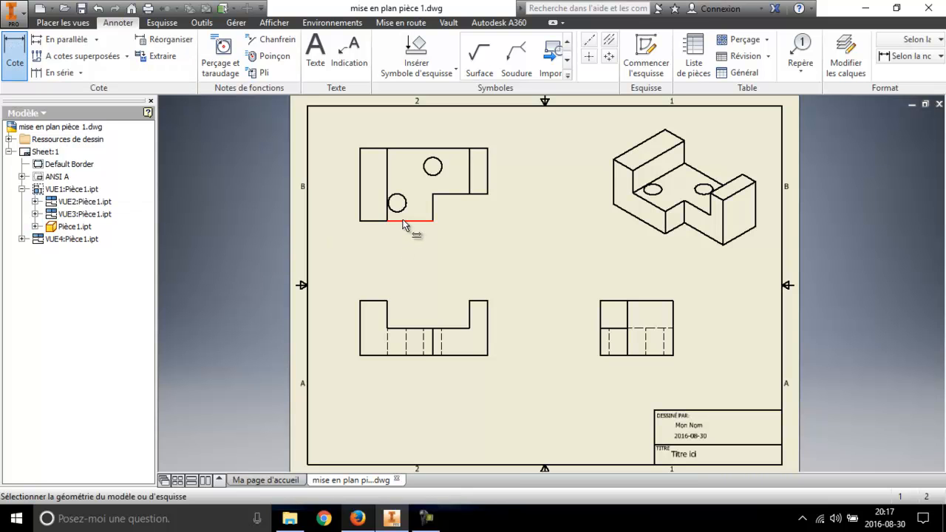
click(360, 216)
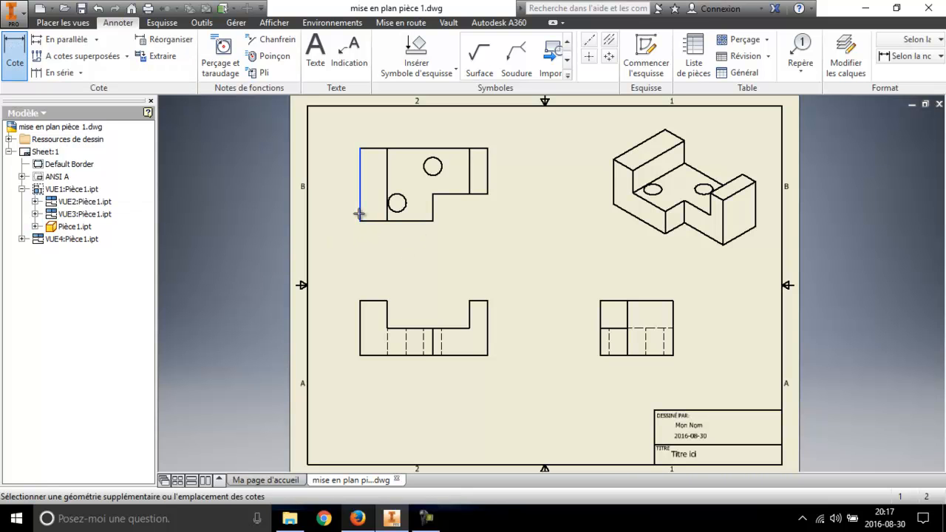
click(433, 211)
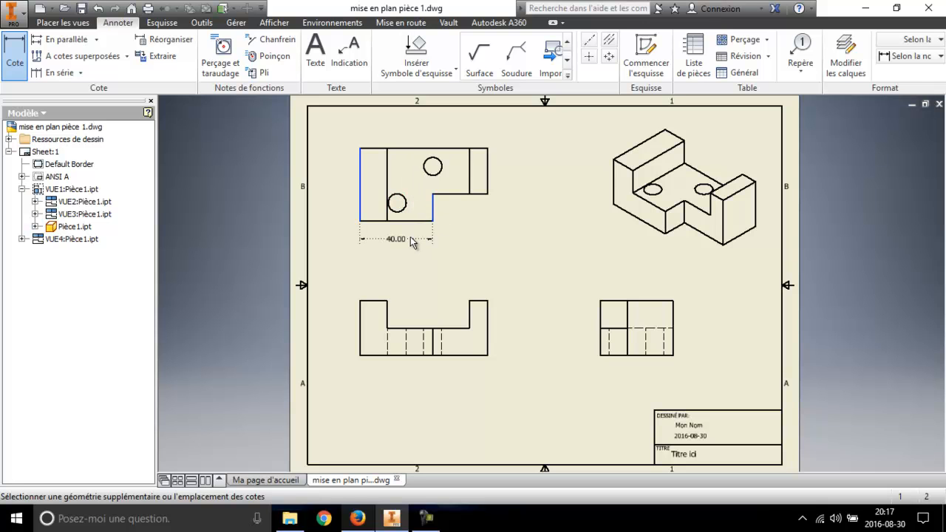
click(410, 237)
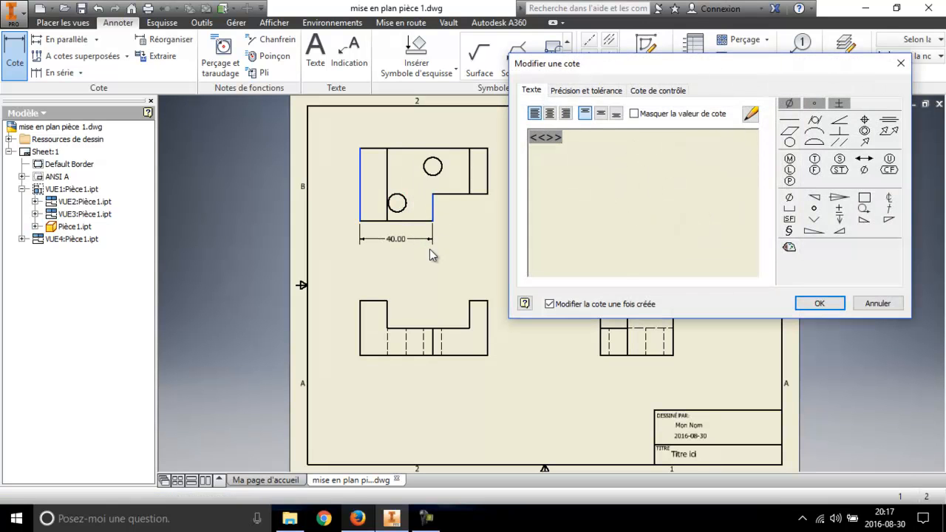
click(814, 303)
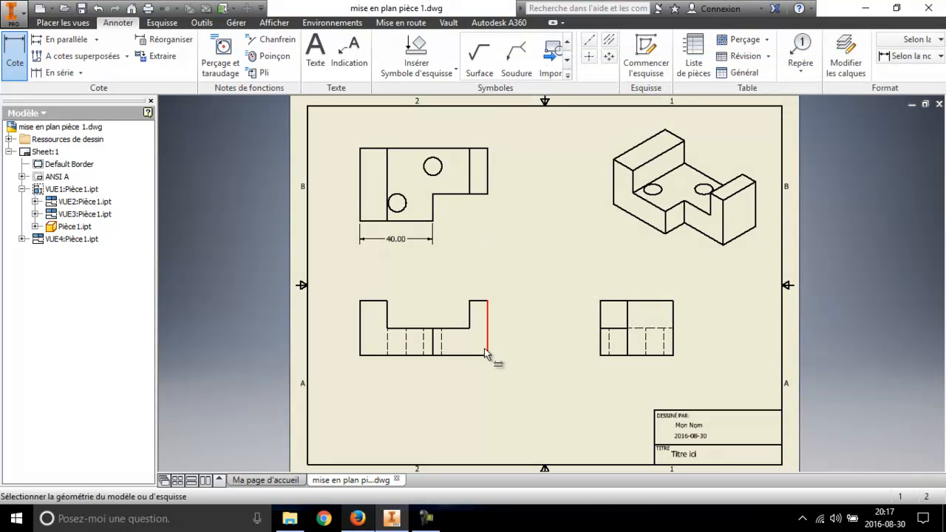
Step: Dimension the thickness of the left upright in the front view, placing the dimension above it
click(376, 300)
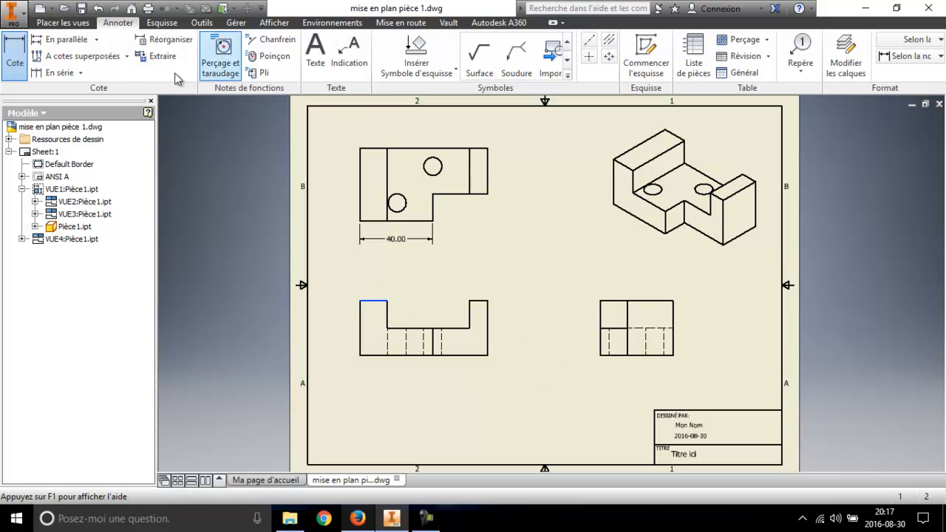
click(15, 50)
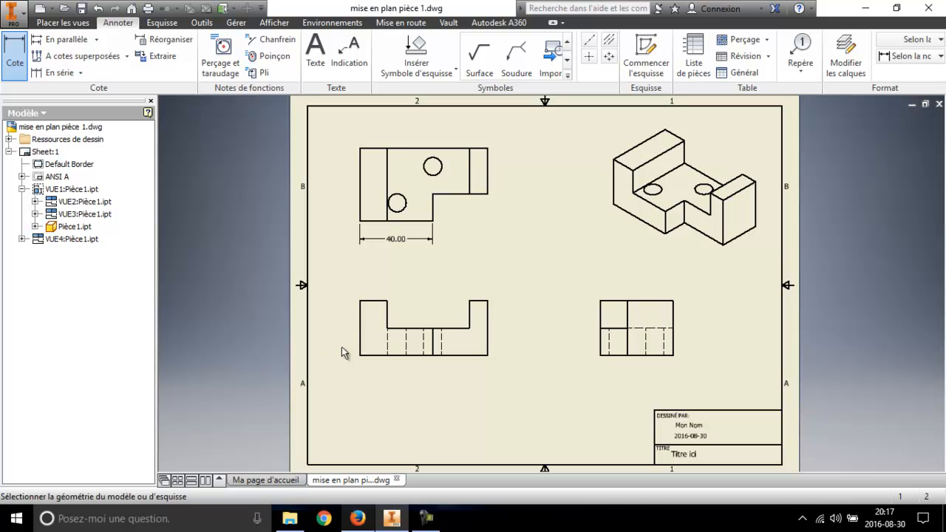
click(375, 301)
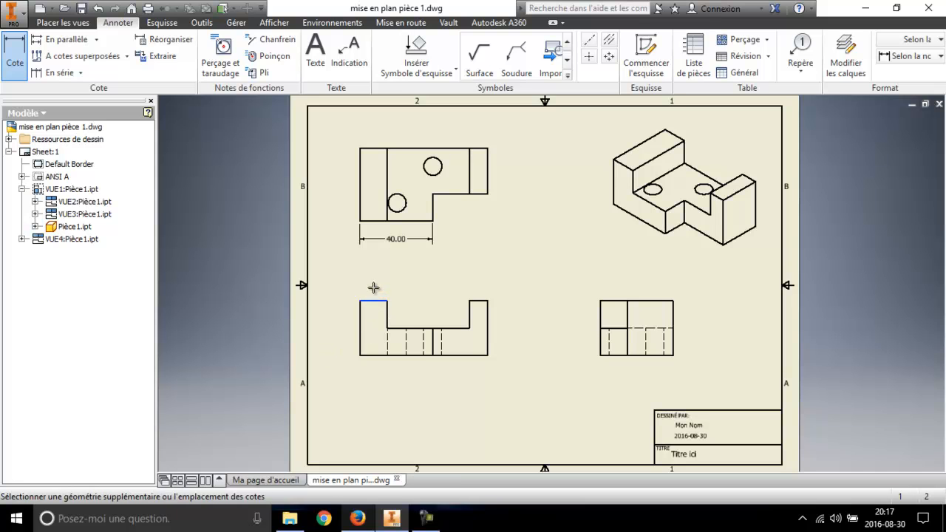
click(359, 320)
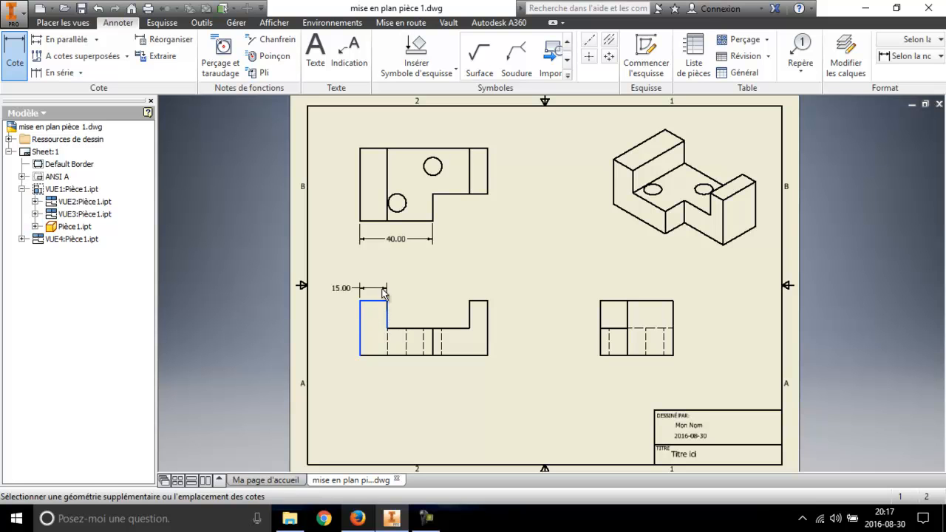
click(338, 291)
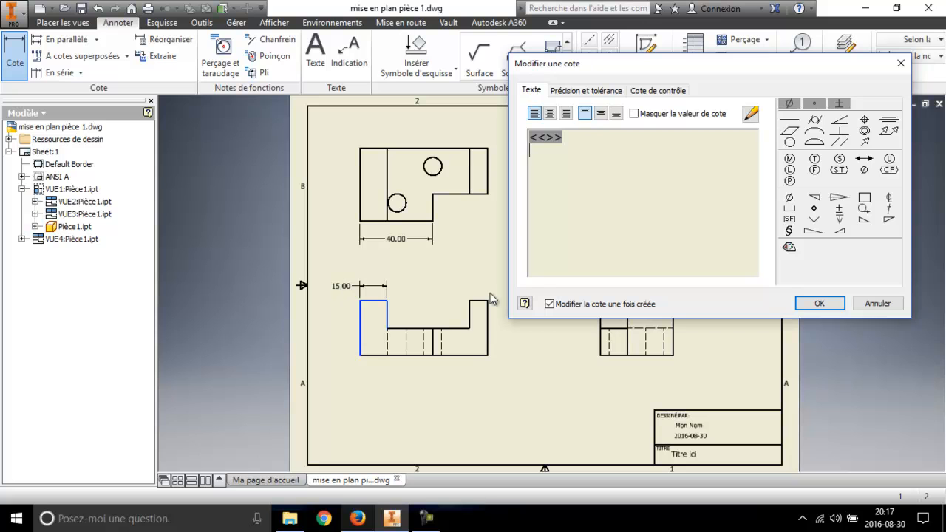
click(816, 304)
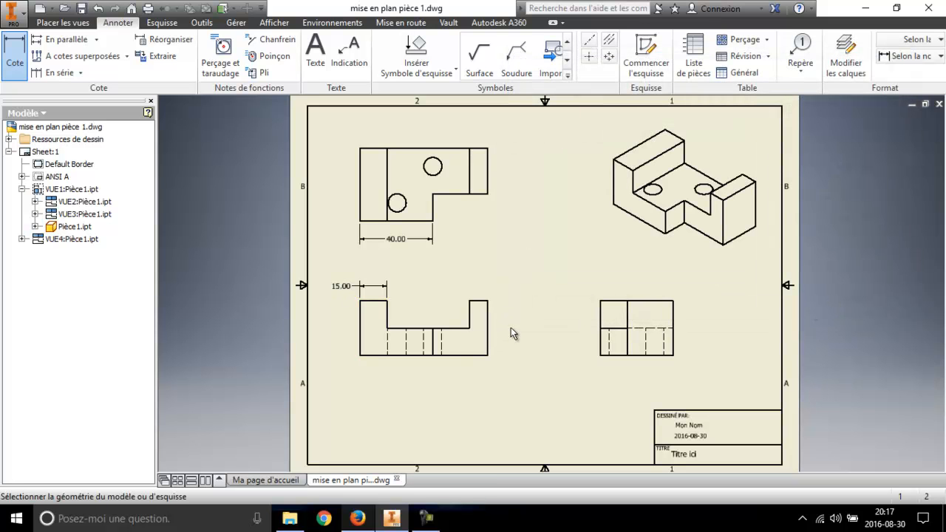
Step: Dimension the thickness of the right upright in the front view, placing the dimension above it
click(470, 318)
click(487, 321)
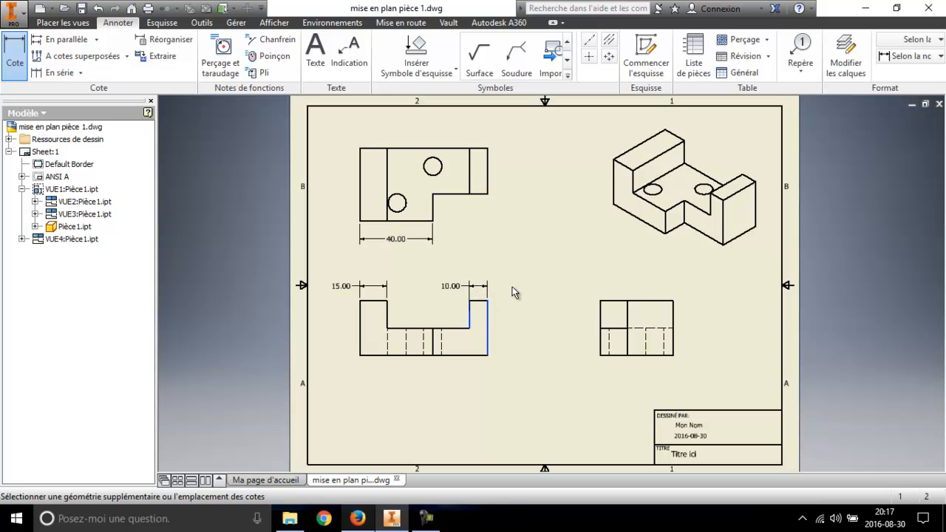
click(515, 292)
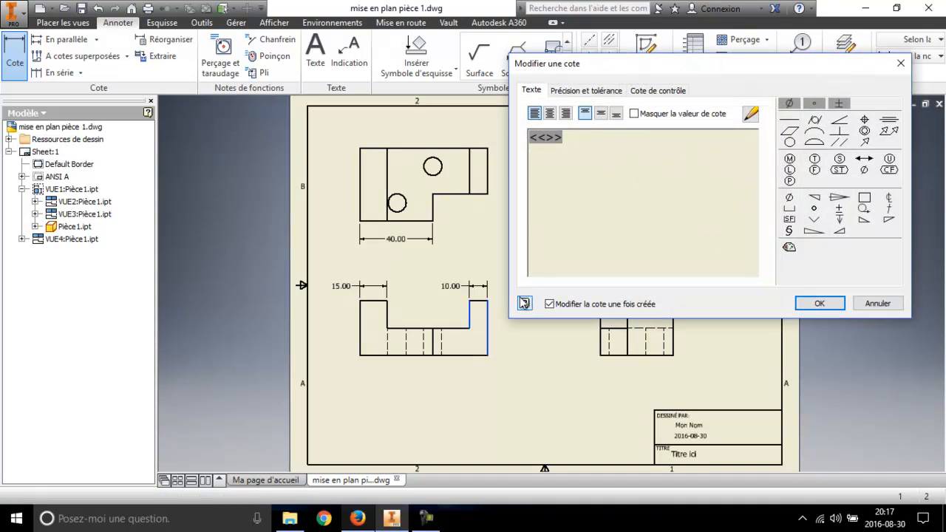
click(804, 306)
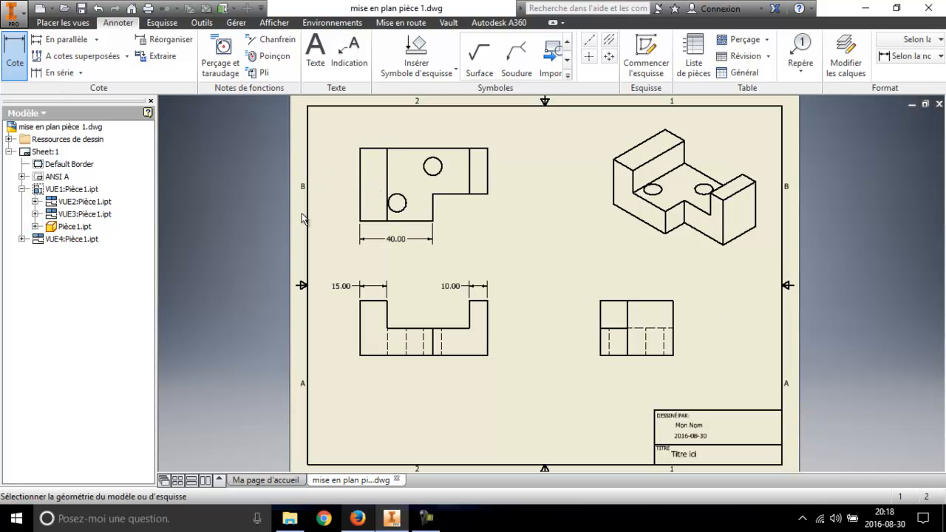
Step: Dimension the part's overall depth in the top view, placing the dimension to the left of the view
click(369, 149)
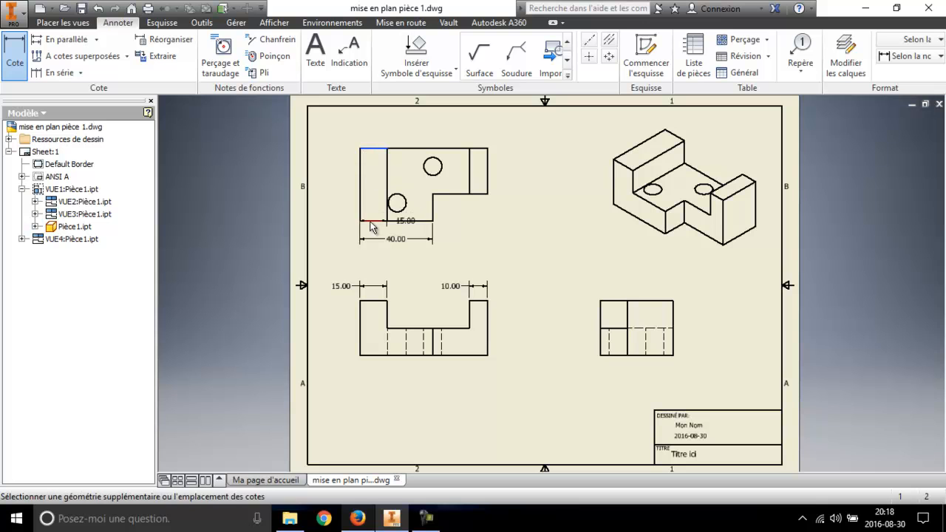
click(370, 220)
click(341, 193)
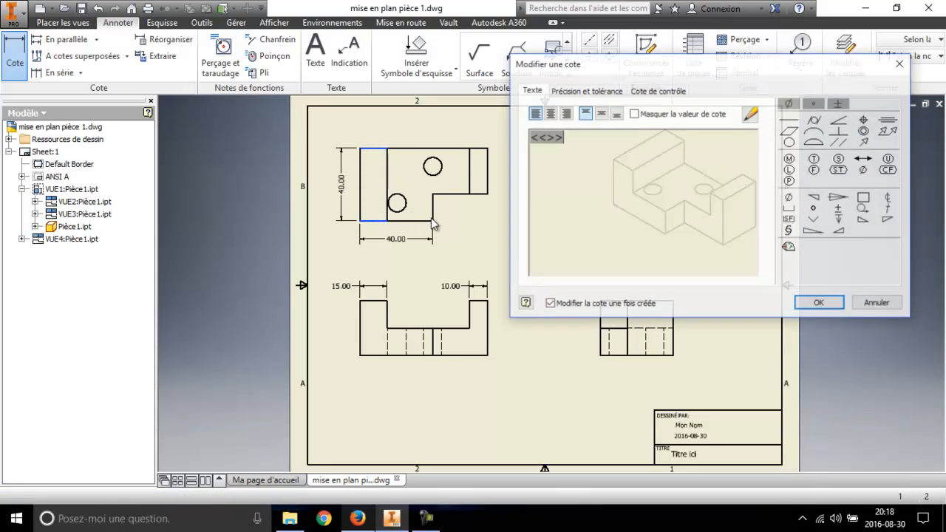
click(820, 304)
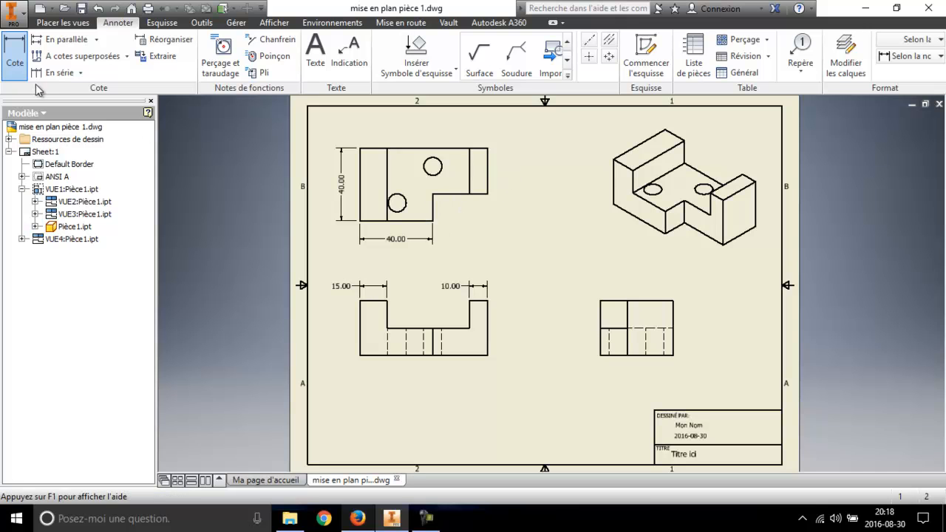
Step: Dimension the depth of the right-hand end in the top view, placing the dimension to the right of the view
click(478, 194)
click(478, 148)
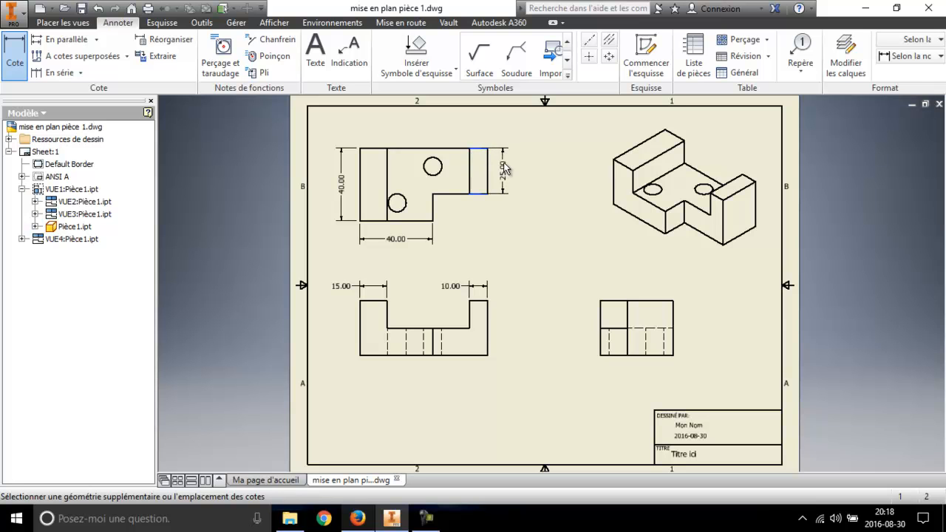
click(507, 168)
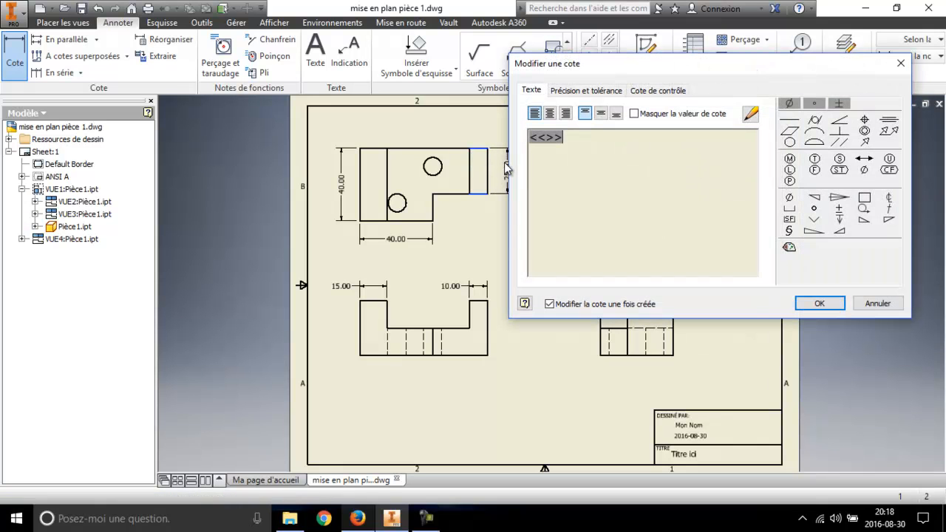
click(799, 302)
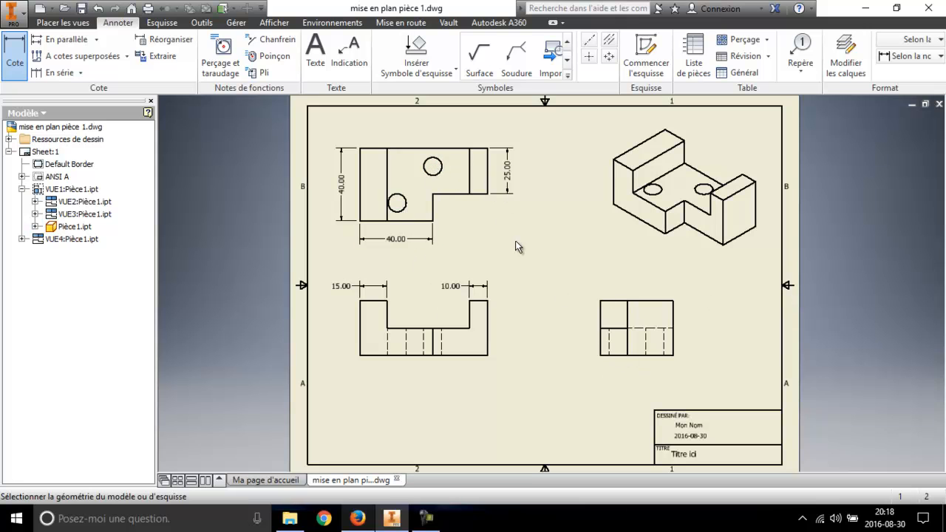
Step: Add center marks to both holes in the top view
click(590, 56)
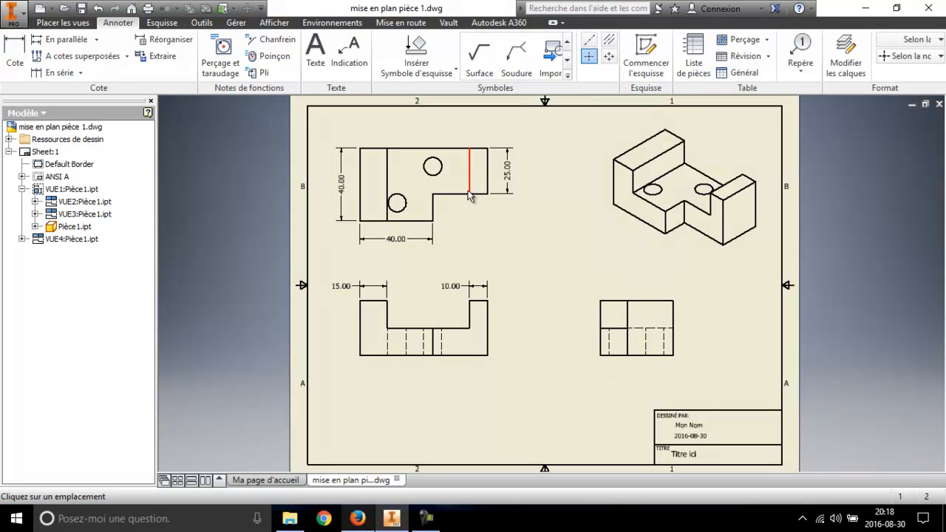
click(433, 167)
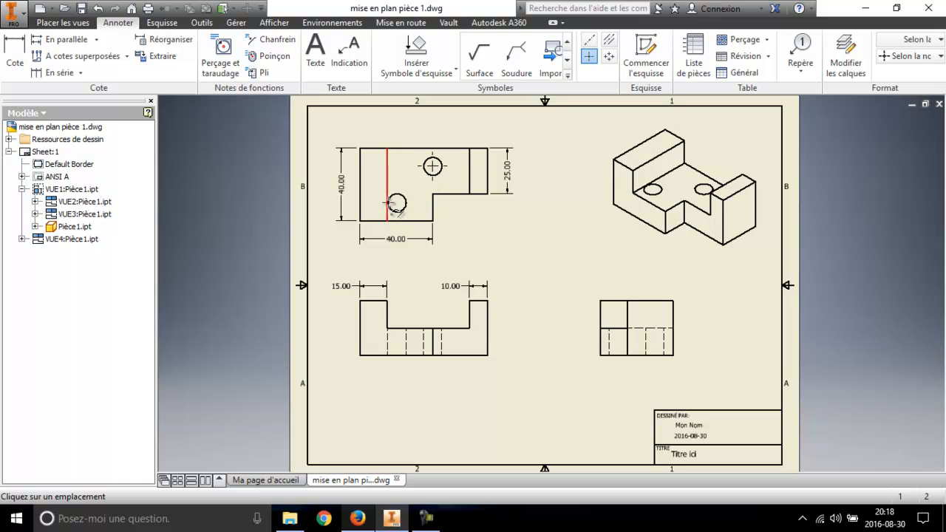
click(396, 206)
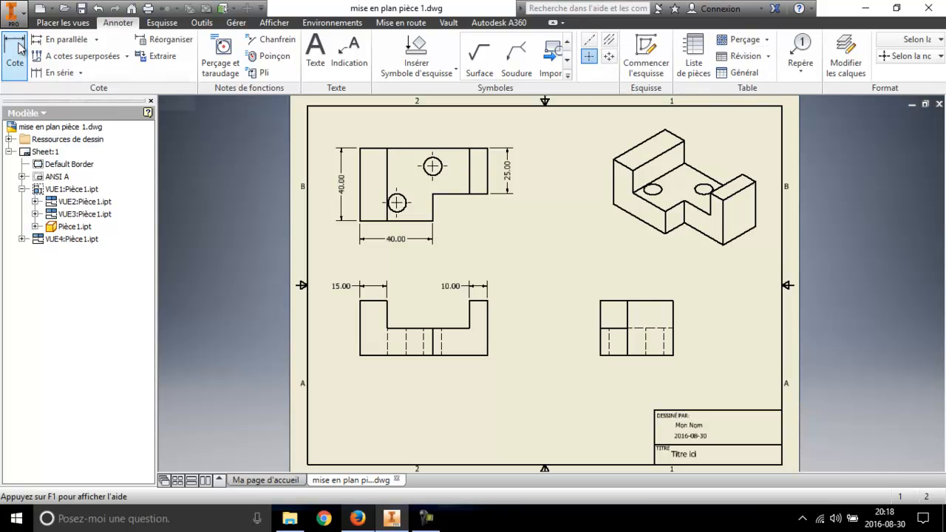
click(588, 42)
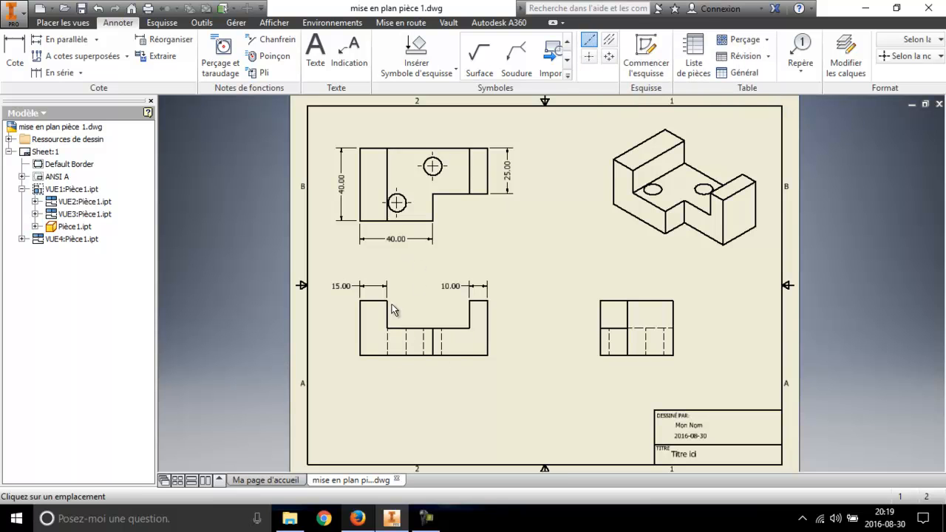
click(396, 356)
right_click(395, 313)
key(Escape)
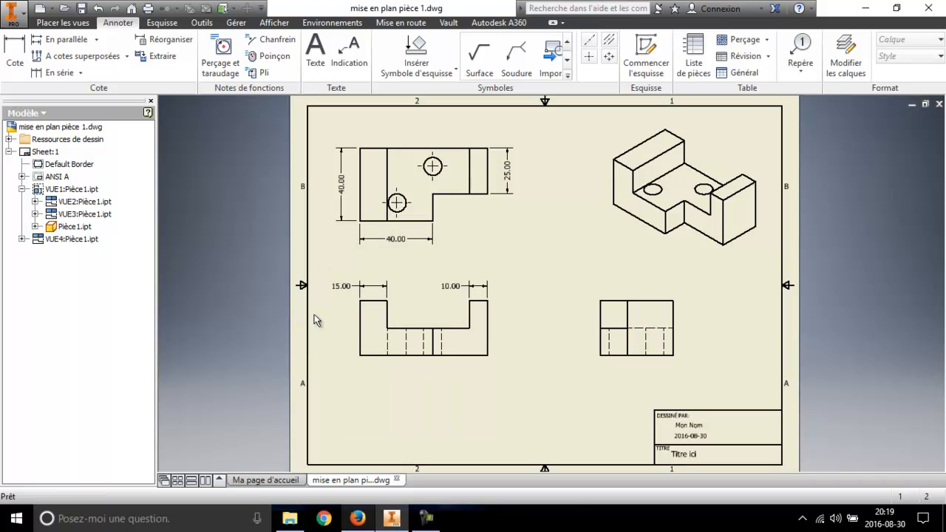
click(589, 40)
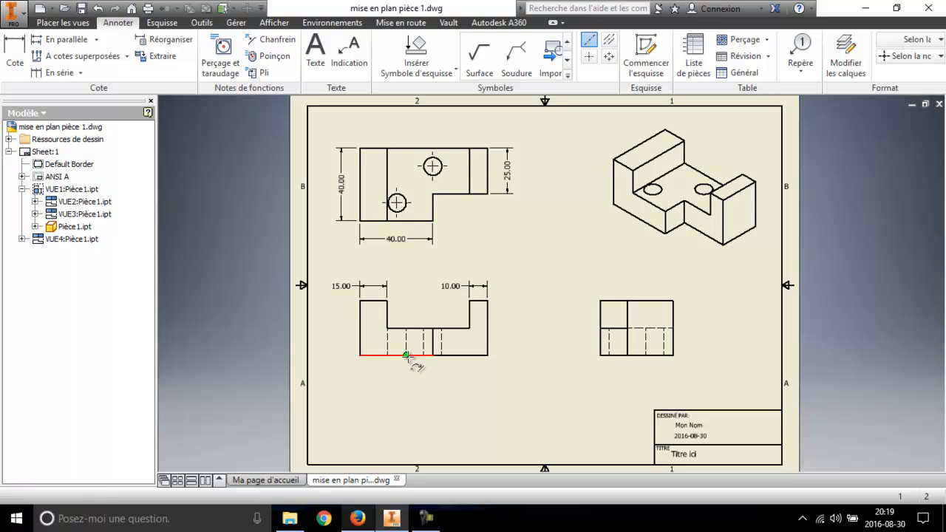
key(Escape)
Step: Dimension the horizontal distance from the top view's left edge to the lower hole's center, placing the dimension below the view
key(d)
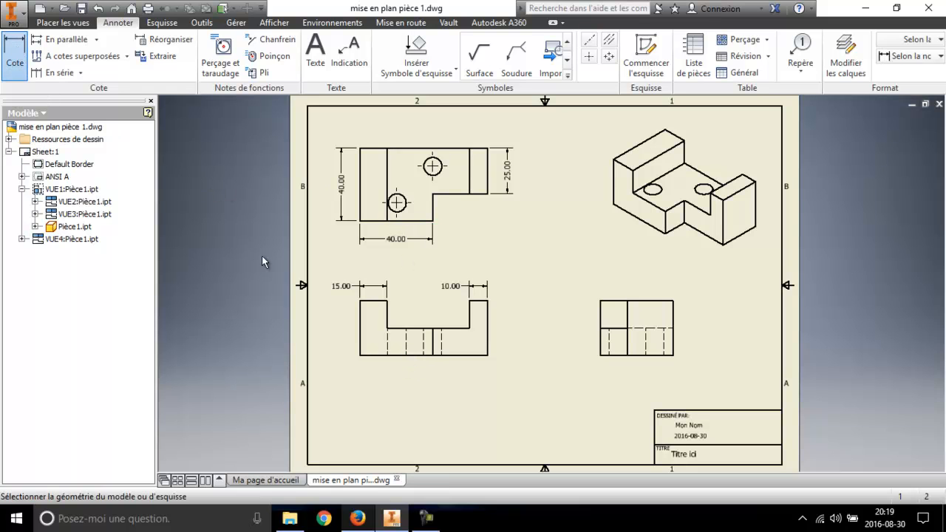
click(360, 211)
click(395, 206)
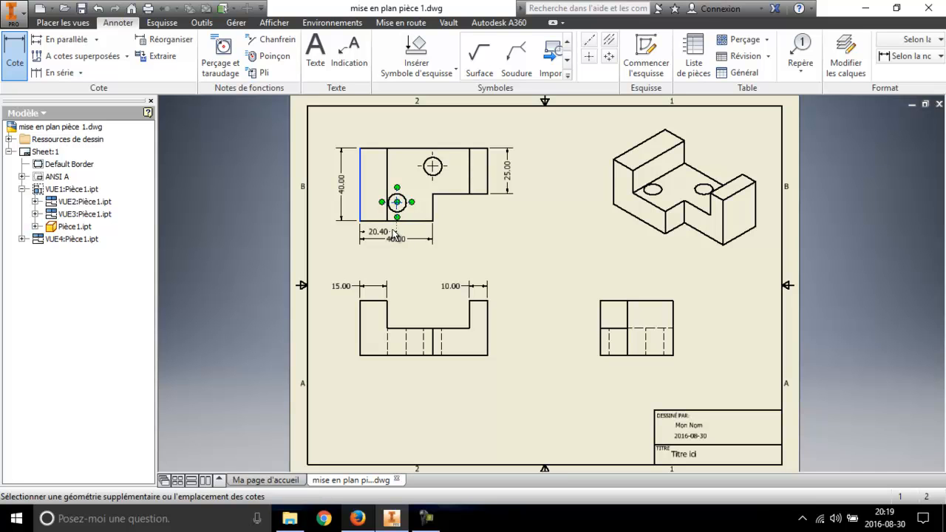
click(395, 235)
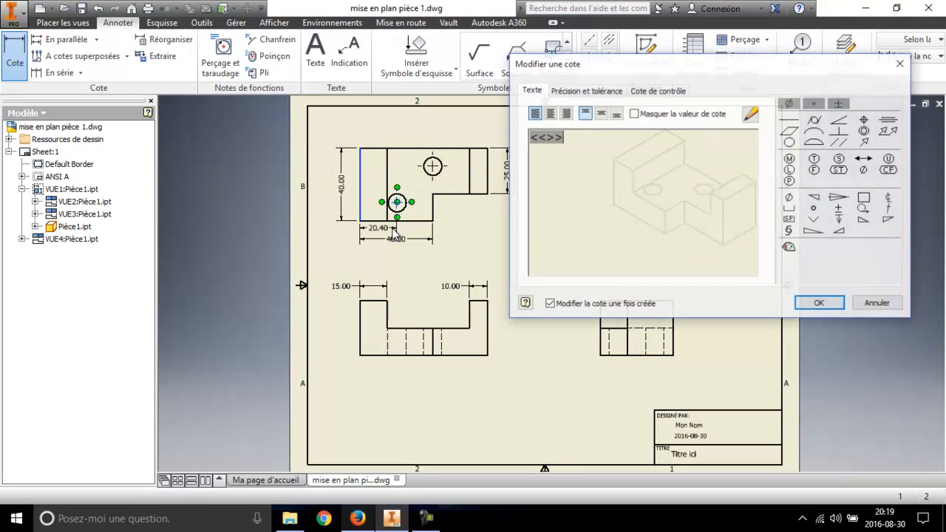
click(818, 303)
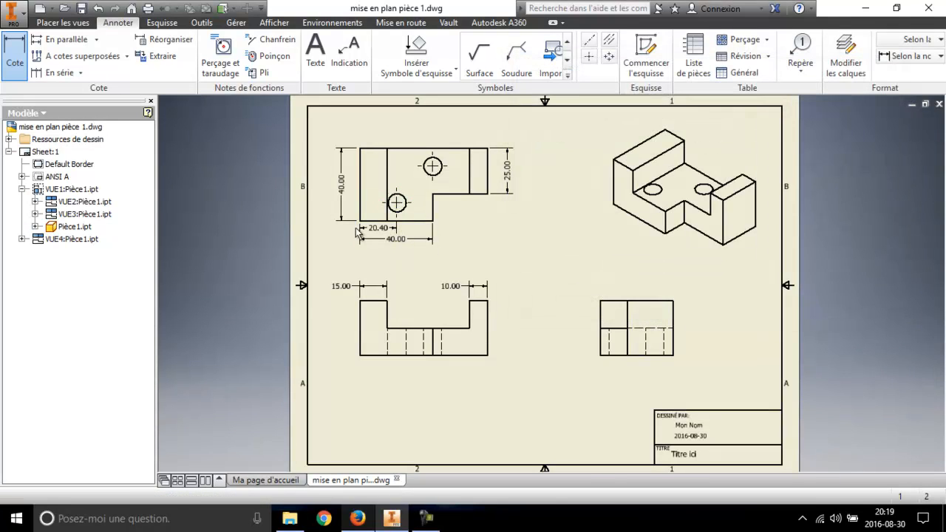
Step: Space out the top view's dimensions by moving the two horizontal ones below it farther down and the overall depth farther left
scroll(373, 240, down, 2)
scroll(373, 240, up, 5)
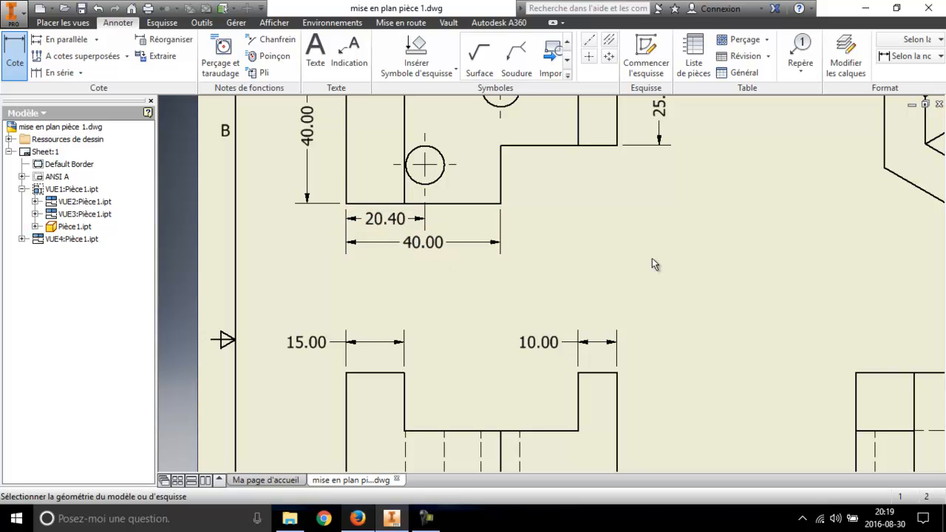
scroll(498, 277, down, 2)
scroll(460, 274, down, 3)
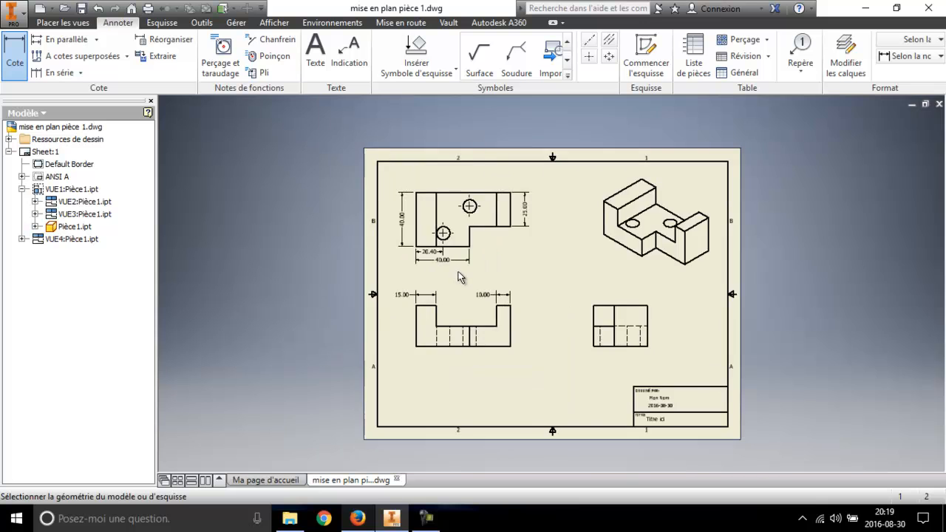
scroll(458, 274, up, 4)
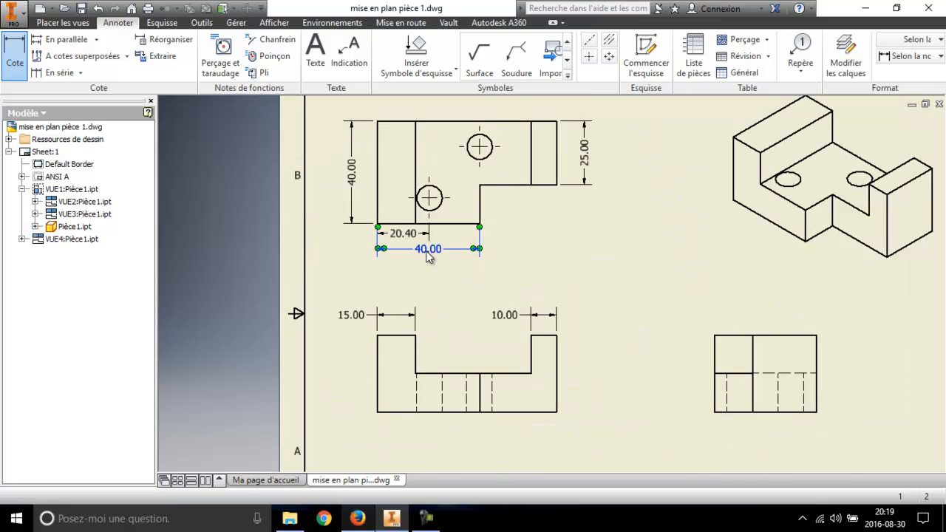
double_click(427, 253)
click(878, 306)
right_click(505, 266)
click(556, 265)
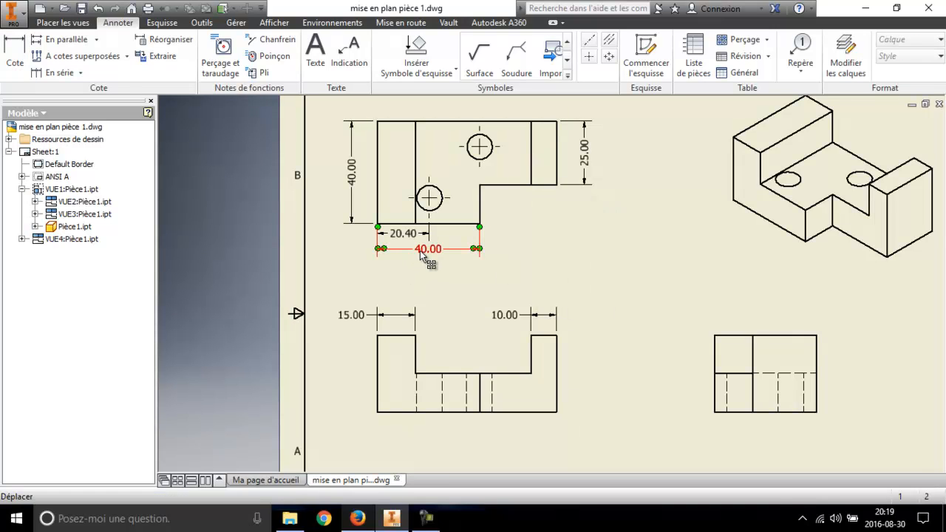
drag(421, 253, 403, 243)
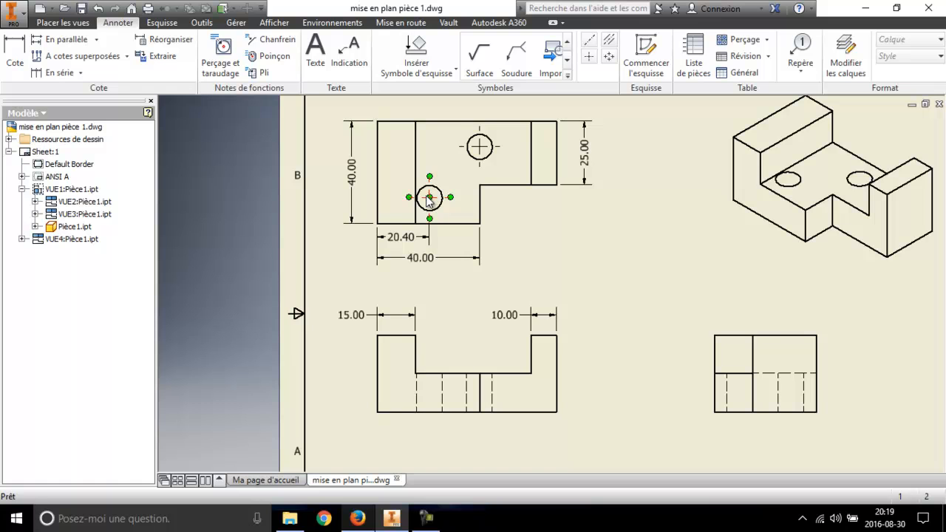
mouse_move(351, 173)
mouse_down()
mouse_move(362, 148)
mouse_move(338, 180)
mouse_up()
Step: Dimension the vertical distance from the top view's bottom edge to the lower hole's center, placing the dimension to the left of the view
key(d)
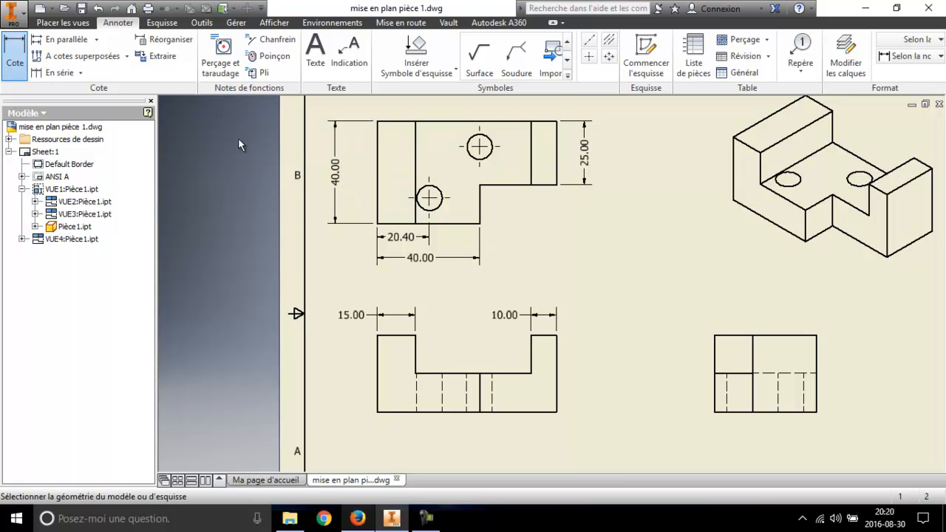
click(448, 224)
click(429, 197)
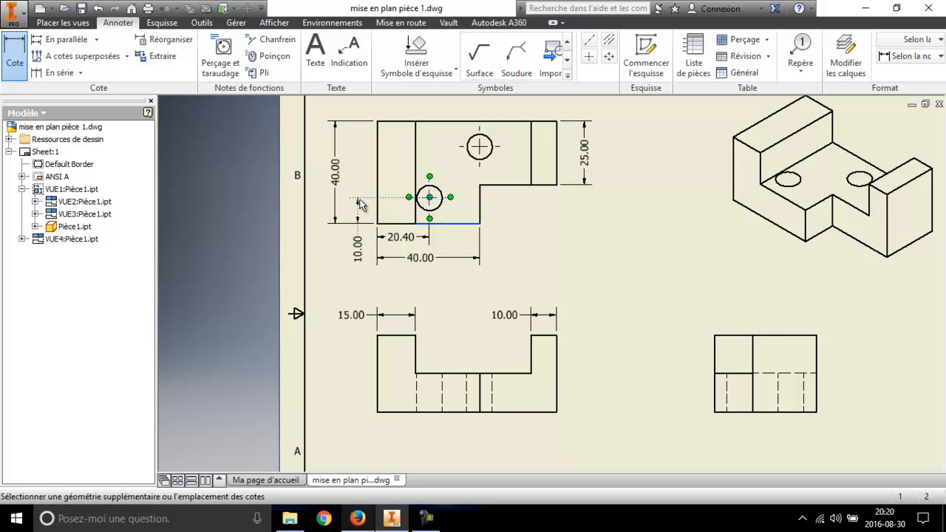
click(359, 204)
click(360, 173)
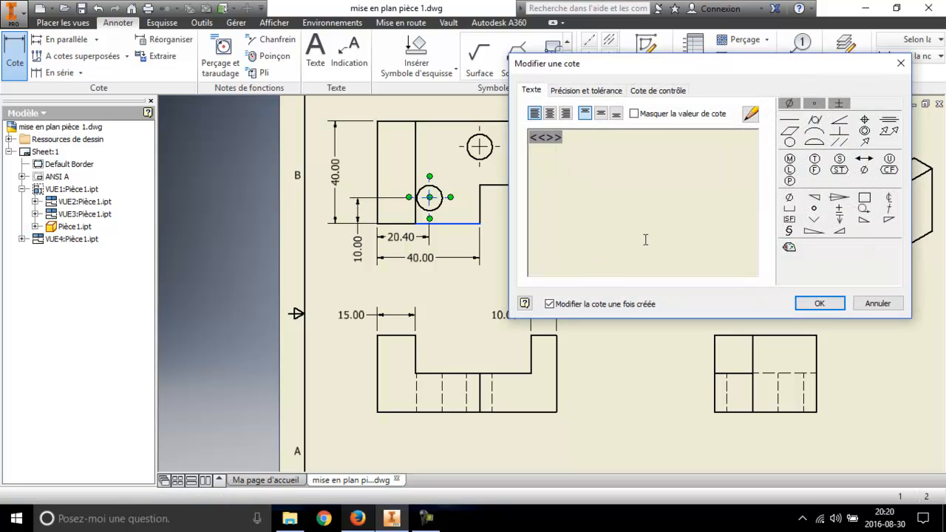
click(816, 303)
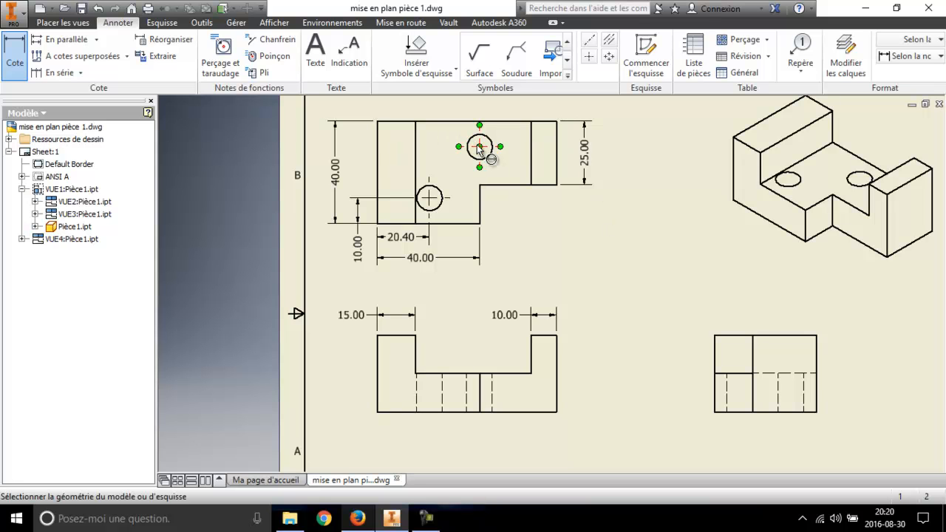
click(459, 121)
click(480, 147)
click(473, 143)
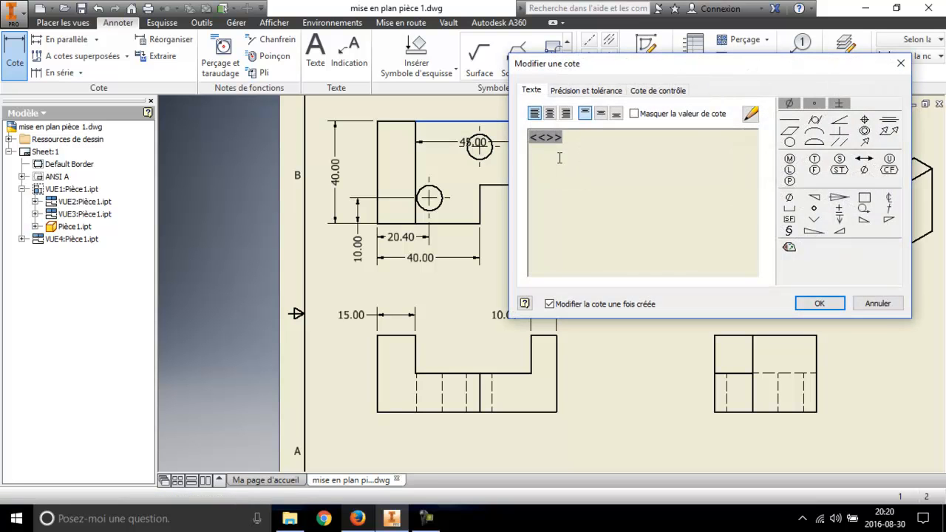
click(878, 303)
key(Escape)
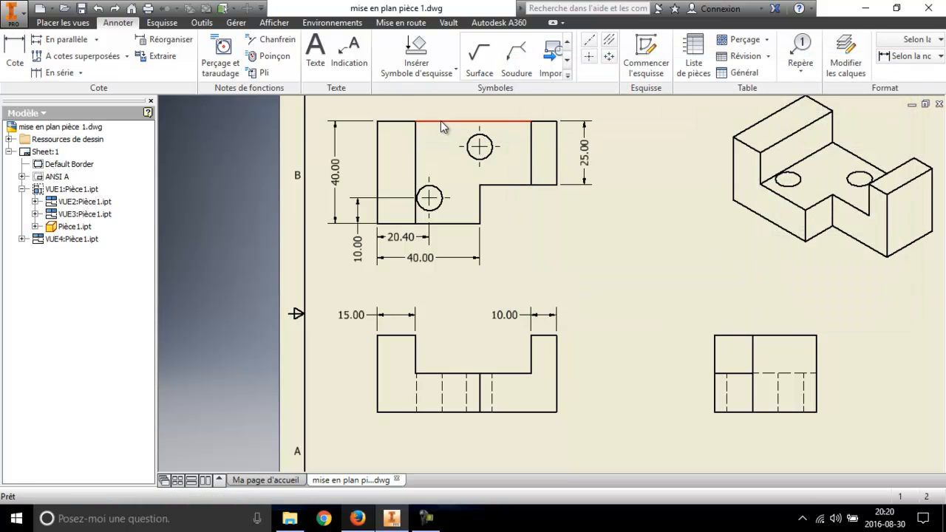
Step: Dimension the vertical distance from the top view's upper edge to the upper hole's center, placing the dimension to the left of the view
click(6, 65)
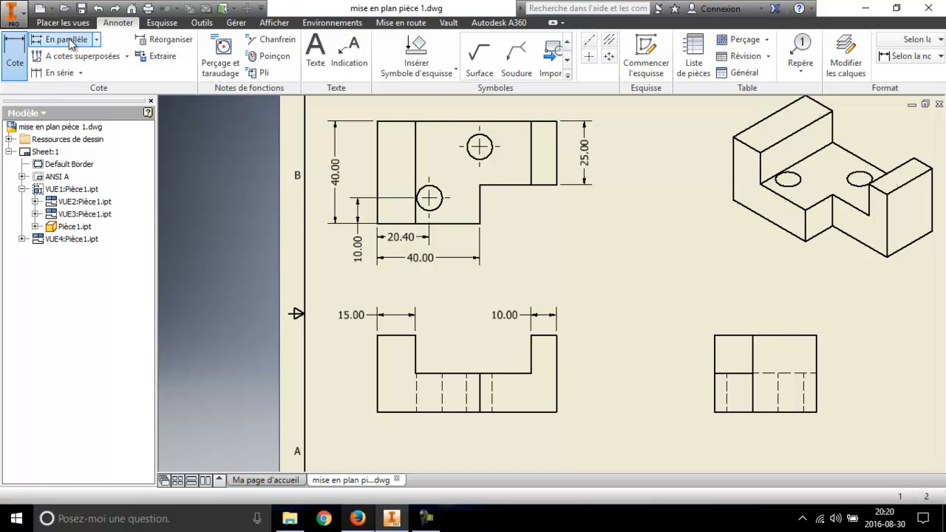
click(455, 122)
click(479, 146)
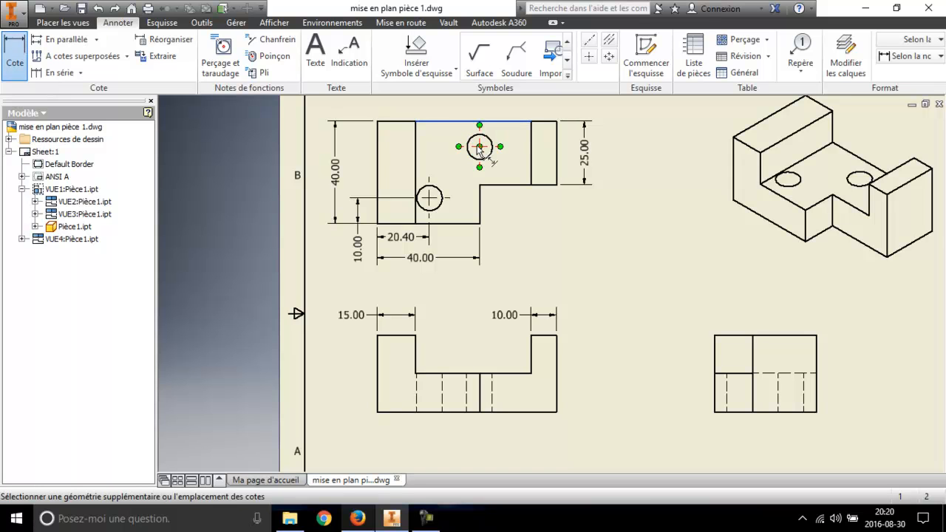
click(364, 159)
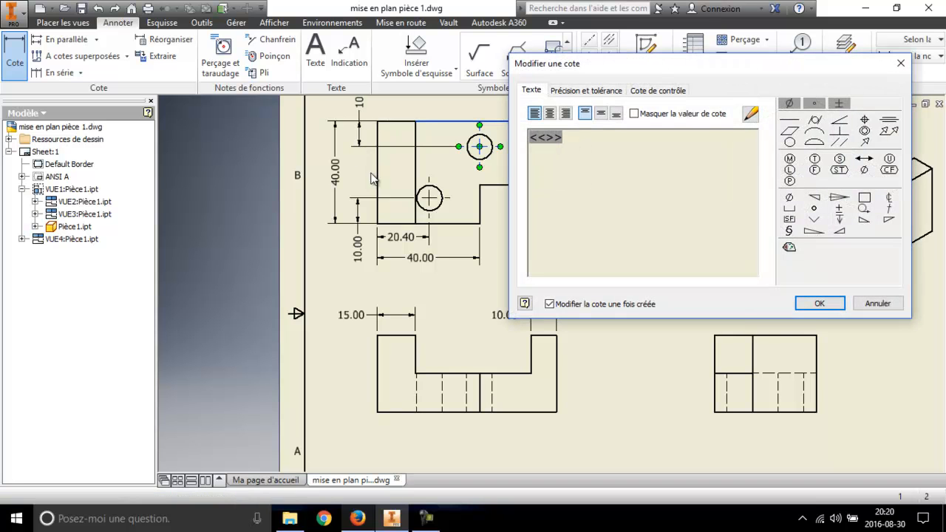
click(819, 305)
scroll(769, 317, up, 3)
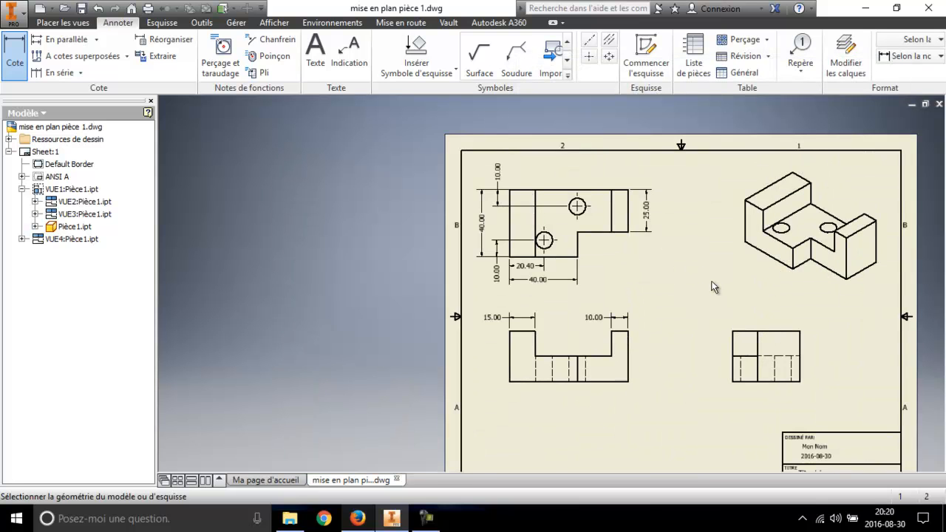
scroll(712, 287, down, 3)
scroll(711, 287, up, 3)
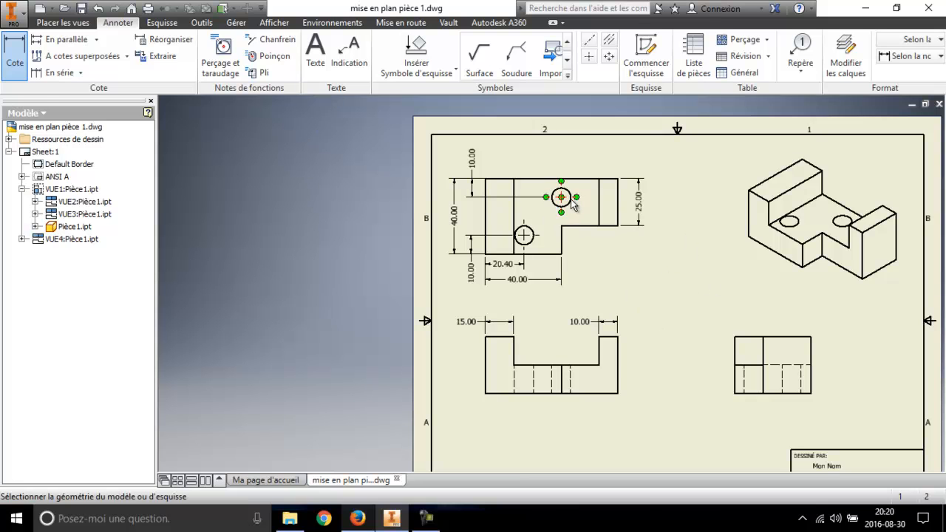
click(556, 178)
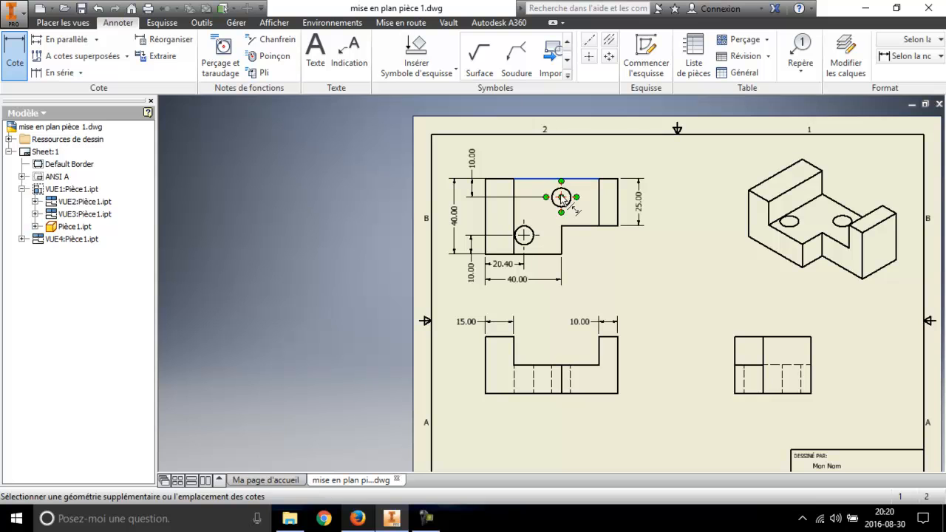
right_click(597, 171)
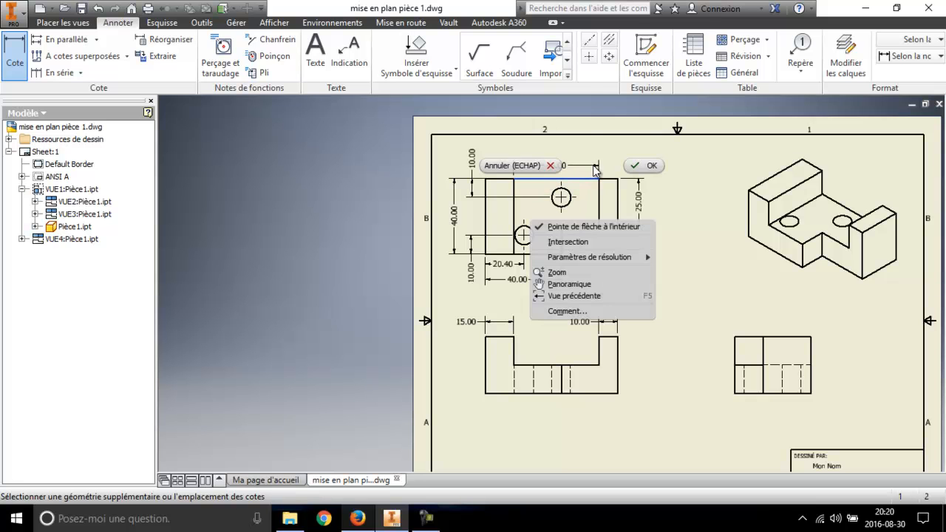
click(510, 166)
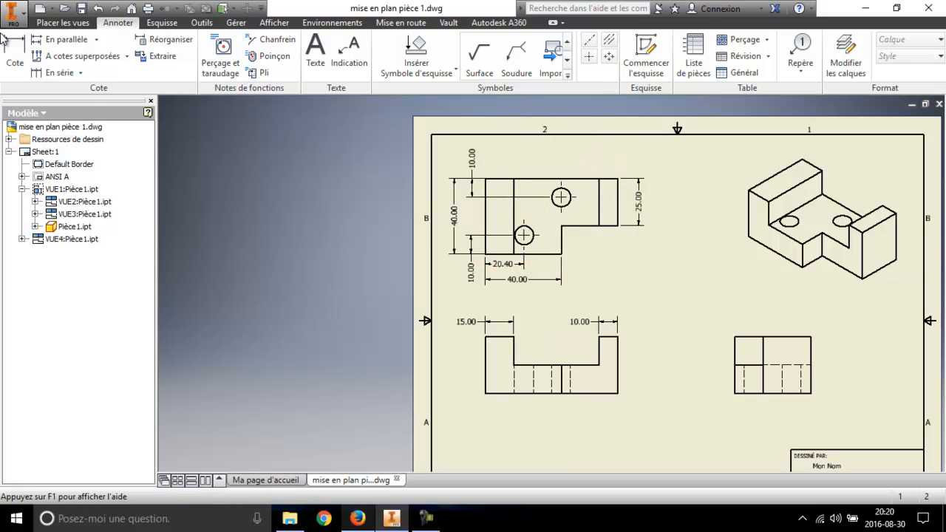
click(617, 197)
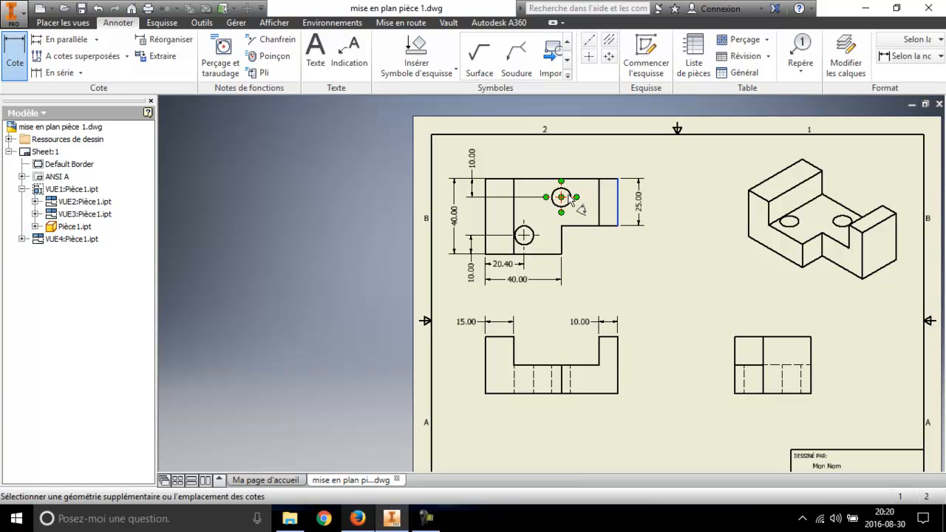
click(561, 197)
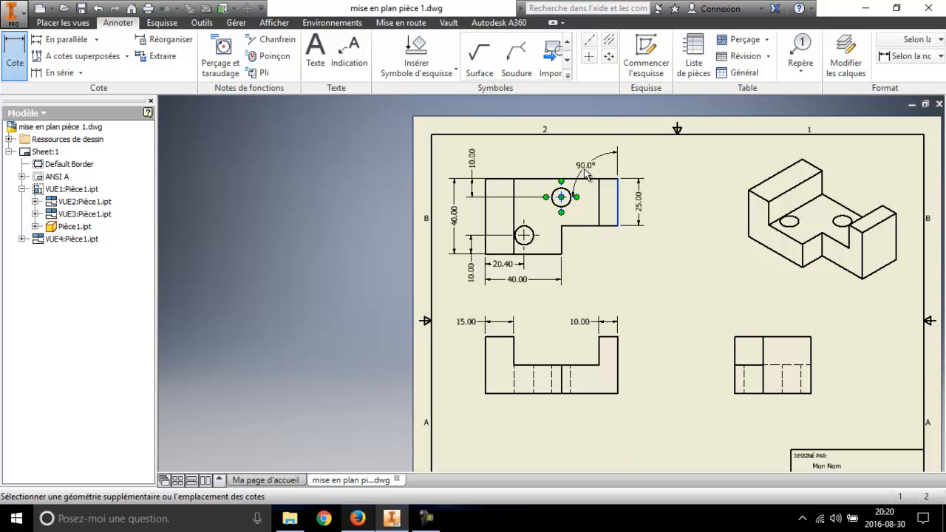
right_click(587, 177)
click(532, 164)
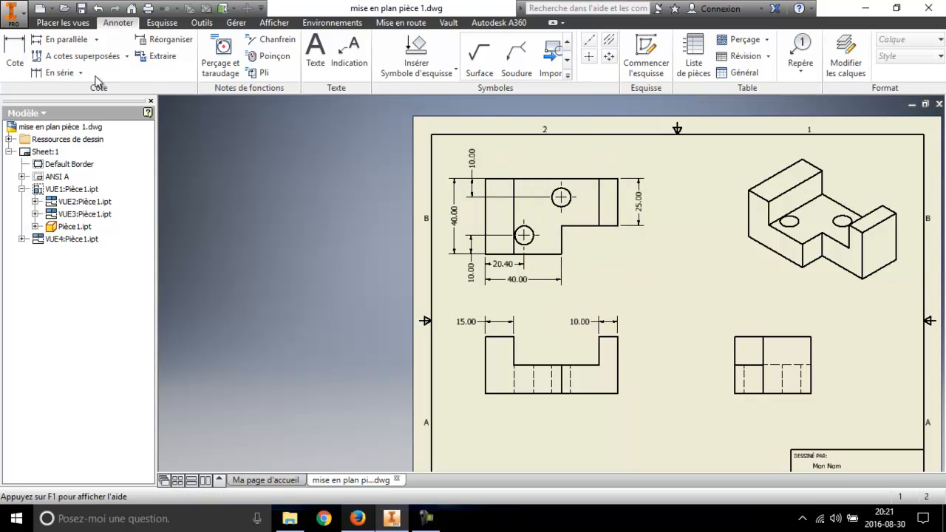
Step: Dimension the horizontal distance from the top view's right edge to the upper hole's center, placing the dimension above the view
click(15, 56)
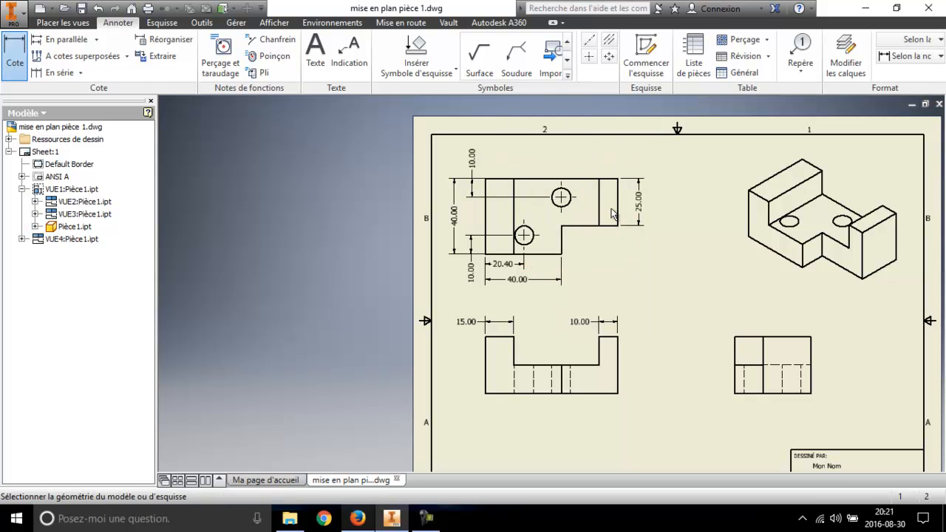
click(561, 197)
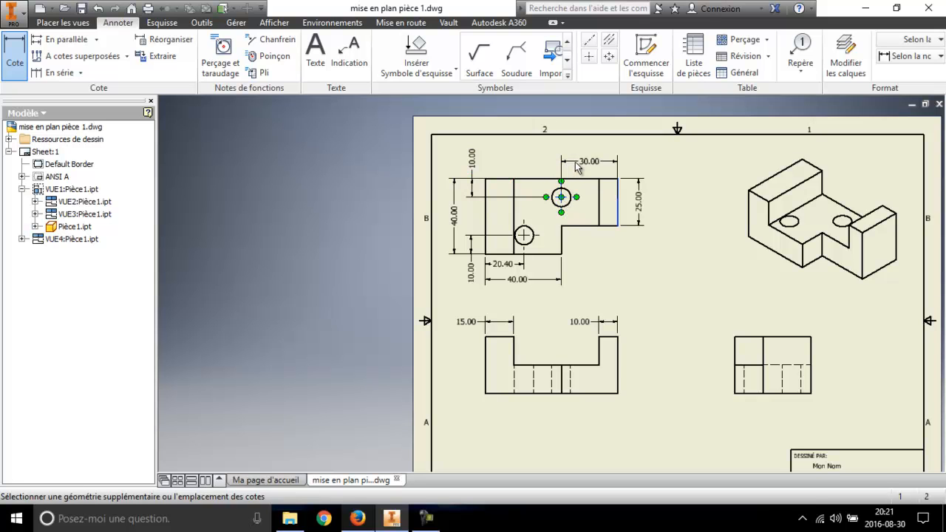
click(577, 167)
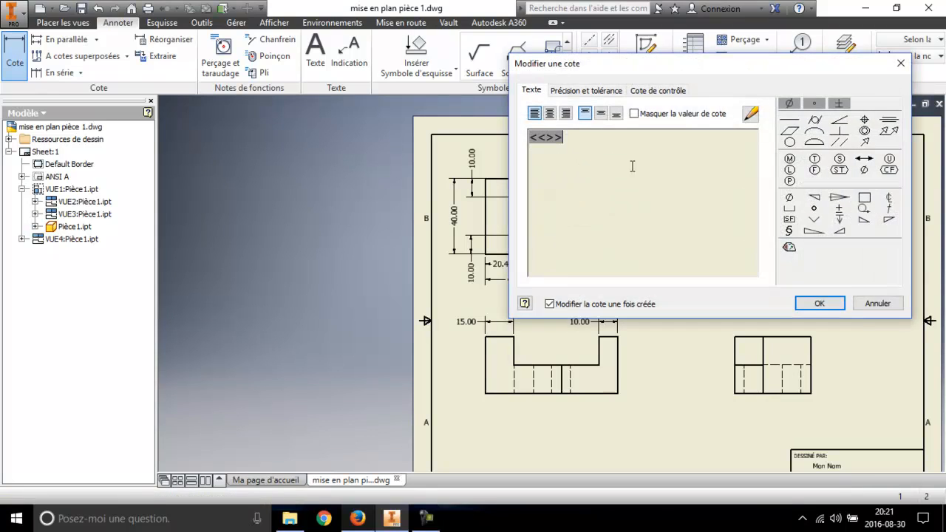
click(807, 303)
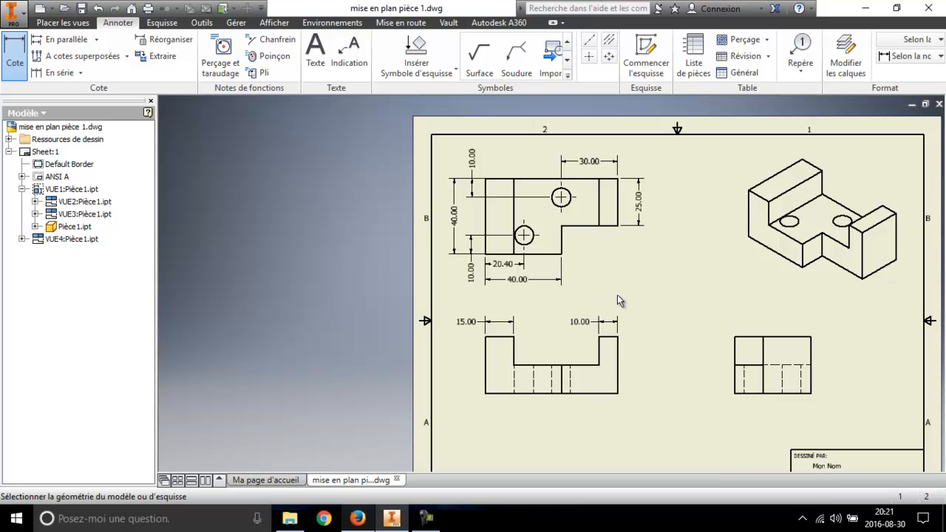
scroll(543, 255, down, 2)
scroll(537, 256, up, 3)
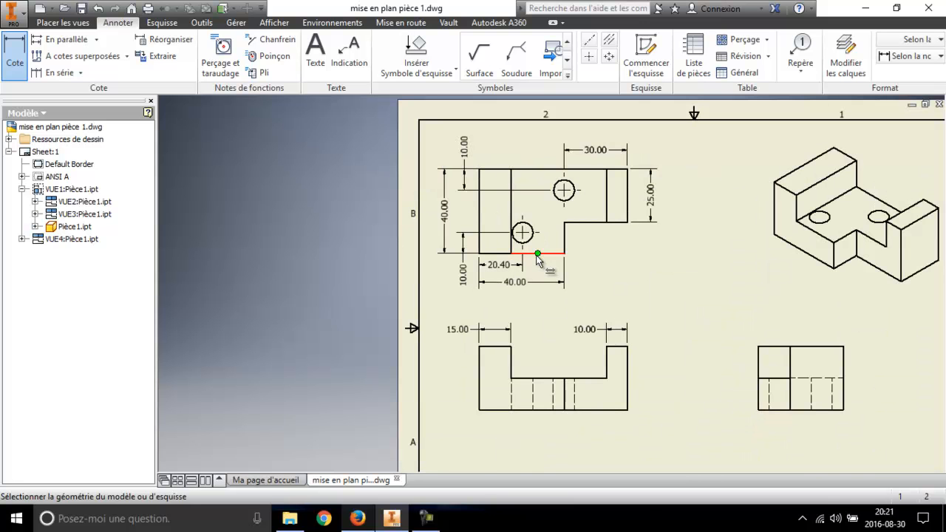